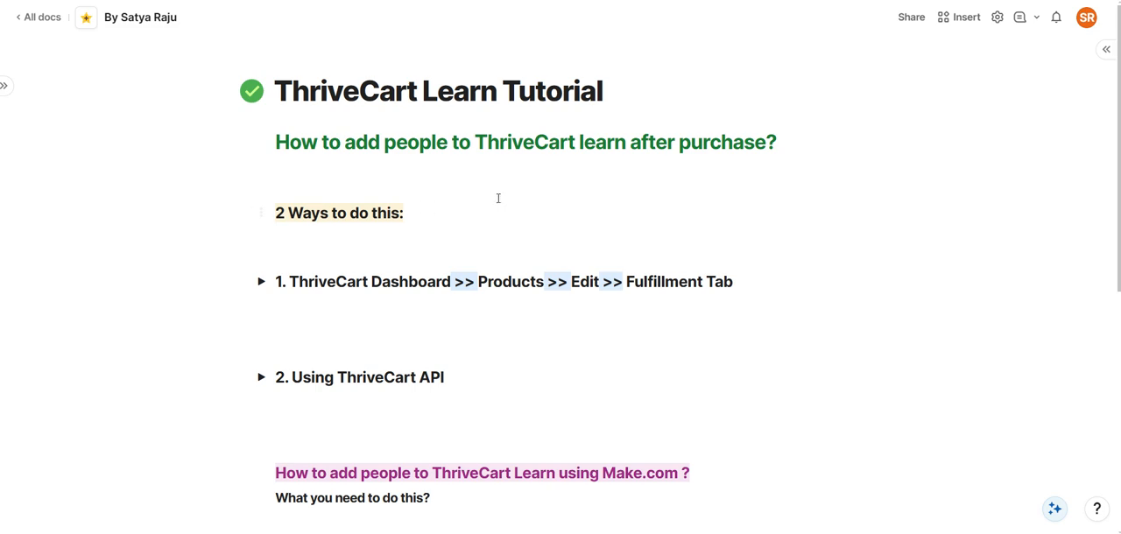
Expand the first method in the tutorial document and examine its ThriveCart fulfillment settings for adding buyers to a course
{"action": "left_click", "coordinate": [259, 281]}
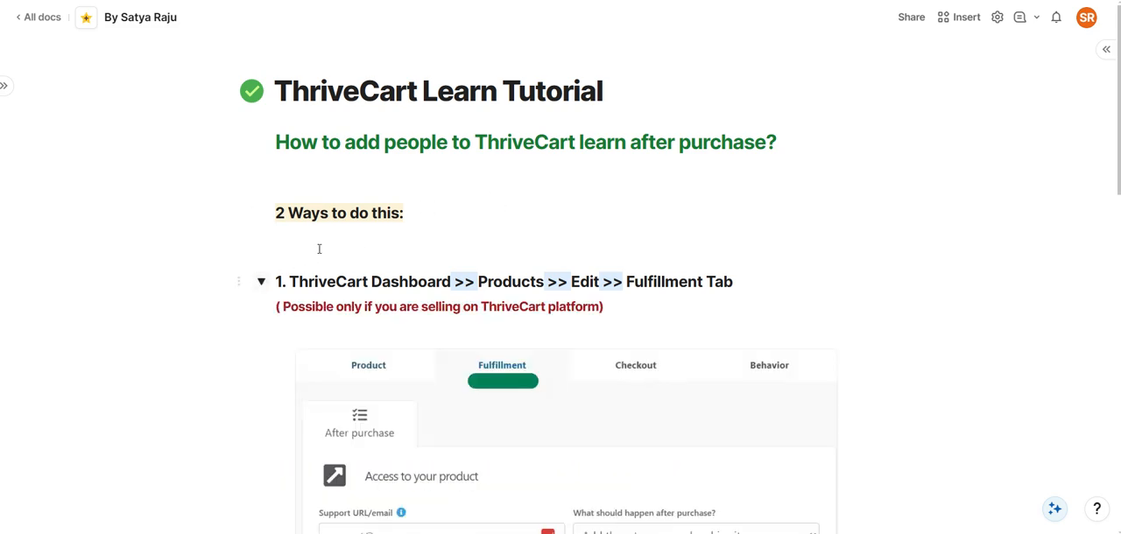
{"action": "scroll", "coordinate": [549, 210], "scroll_direction": "down", "scroll_amount": 1}
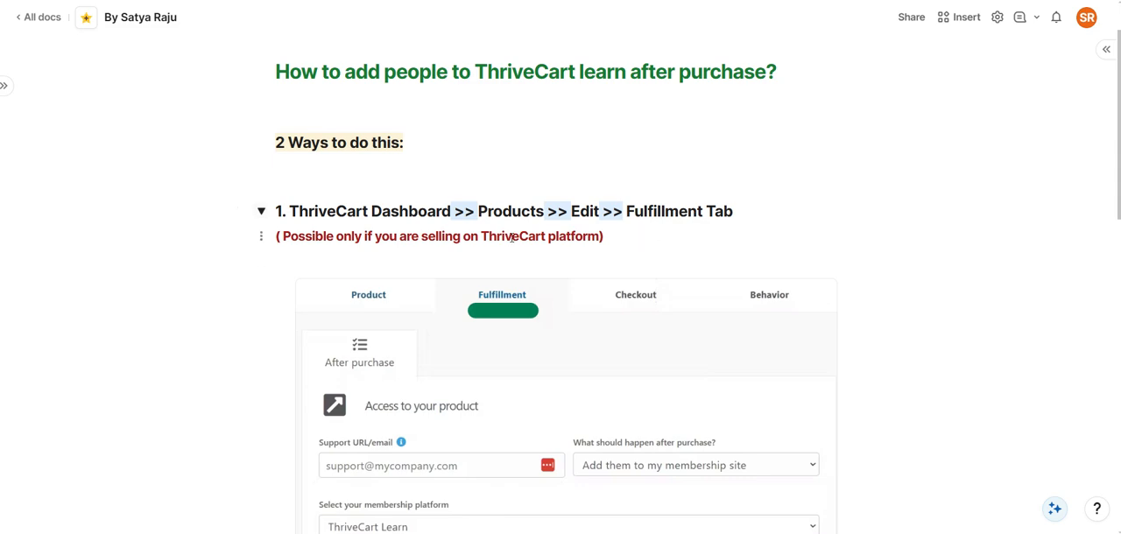
{"action": "scroll", "coordinate": [447, 259], "scroll_direction": "down", "scroll_amount": 2}
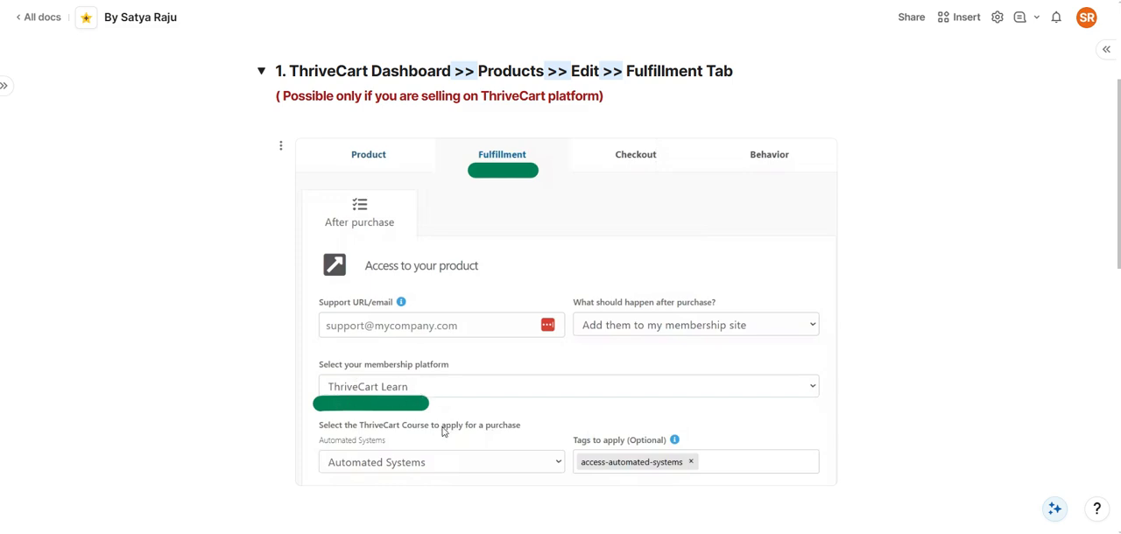
{"action": "scroll", "coordinate": [430, 333], "scroll_direction": "down", "scroll_amount": 1}
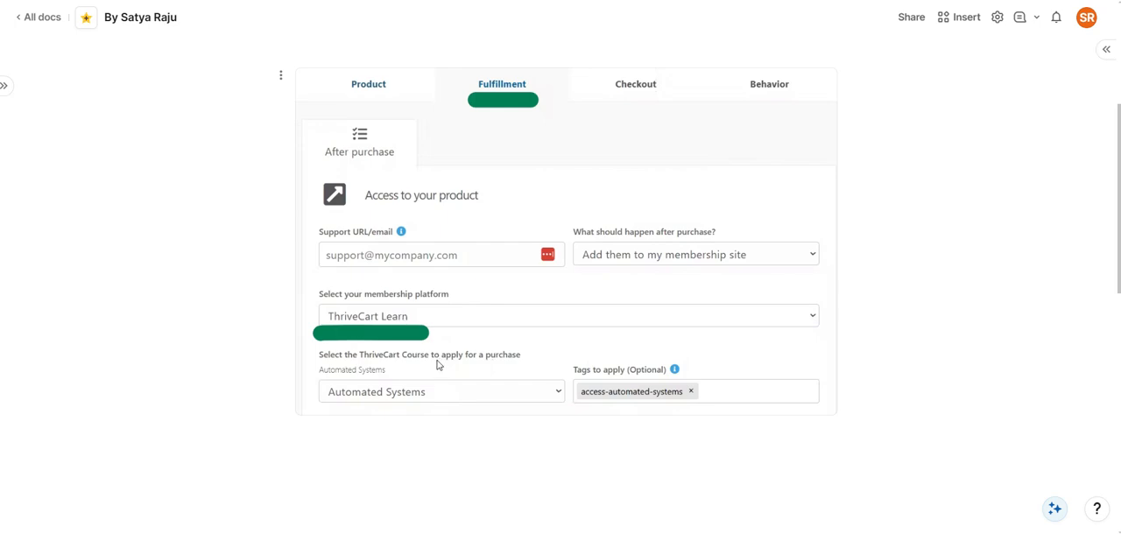
{"action": "scroll", "coordinate": [438, 325], "scroll_direction": "up", "scroll_amount": 1}
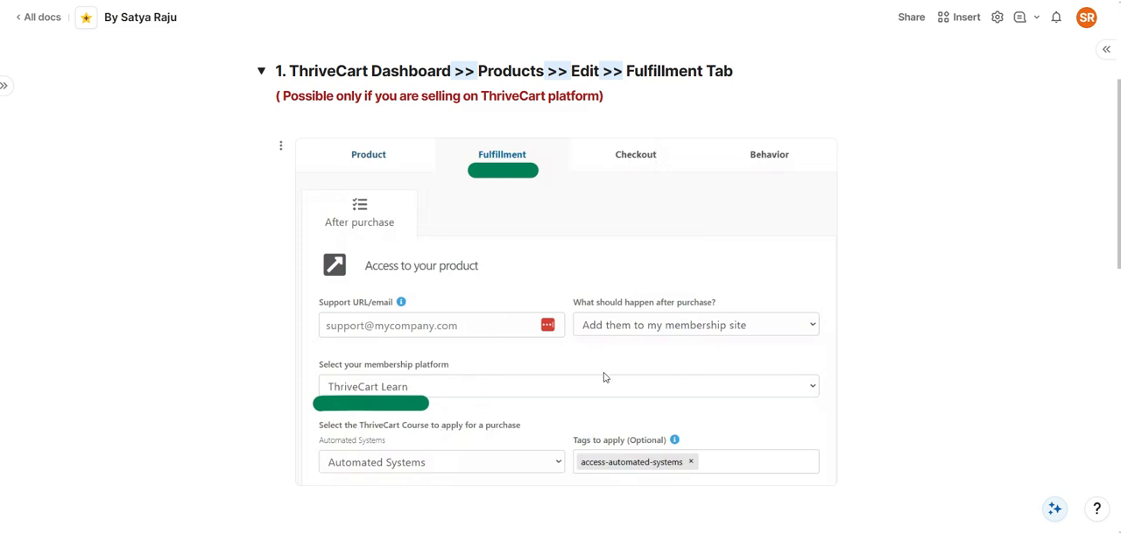
Expand the "2. Using ThriveCart API" section and read when that method is useful
{"action": "scroll", "coordinate": [395, 303], "scroll_direction": "down", "scroll_amount": 5}
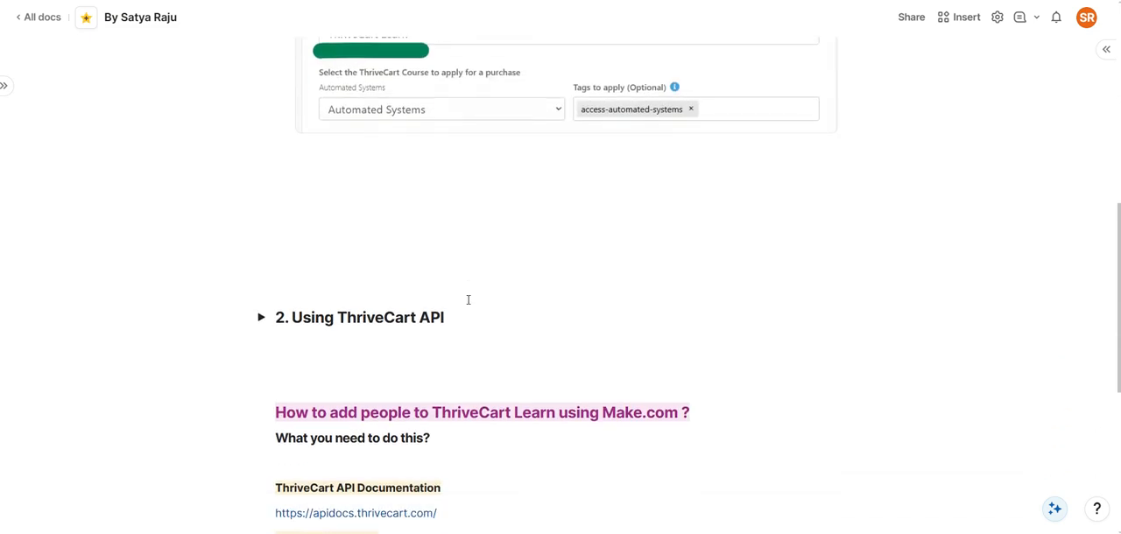
{"action": "scroll", "coordinate": [467, 300], "scroll_direction": "down", "scroll_amount": 1}
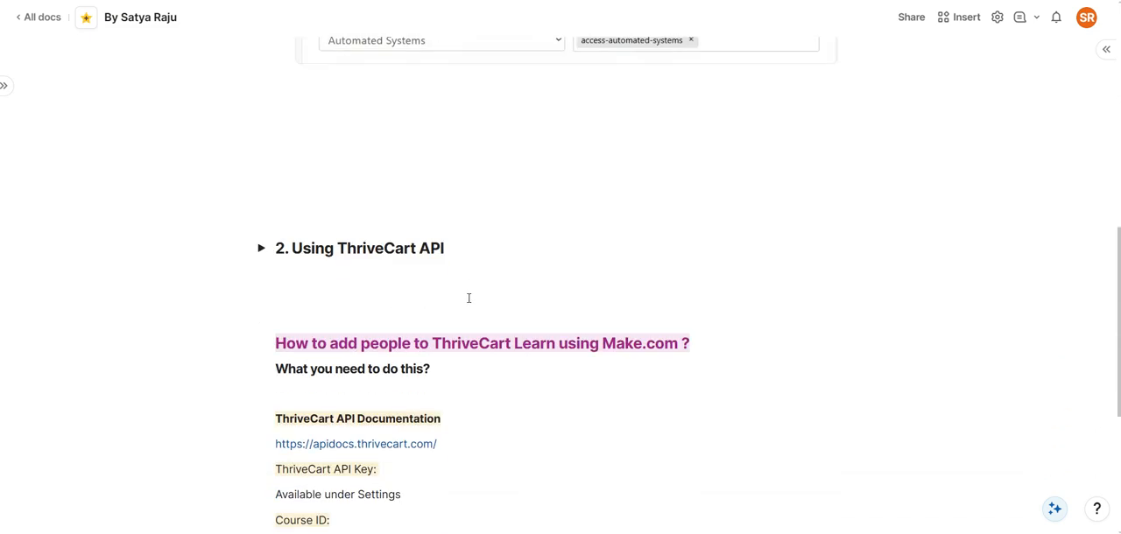
{"action": "left_click", "coordinate": [260, 249]}
{"action": "scroll", "coordinate": [470, 295], "scroll_direction": "up", "scroll_amount": 2}
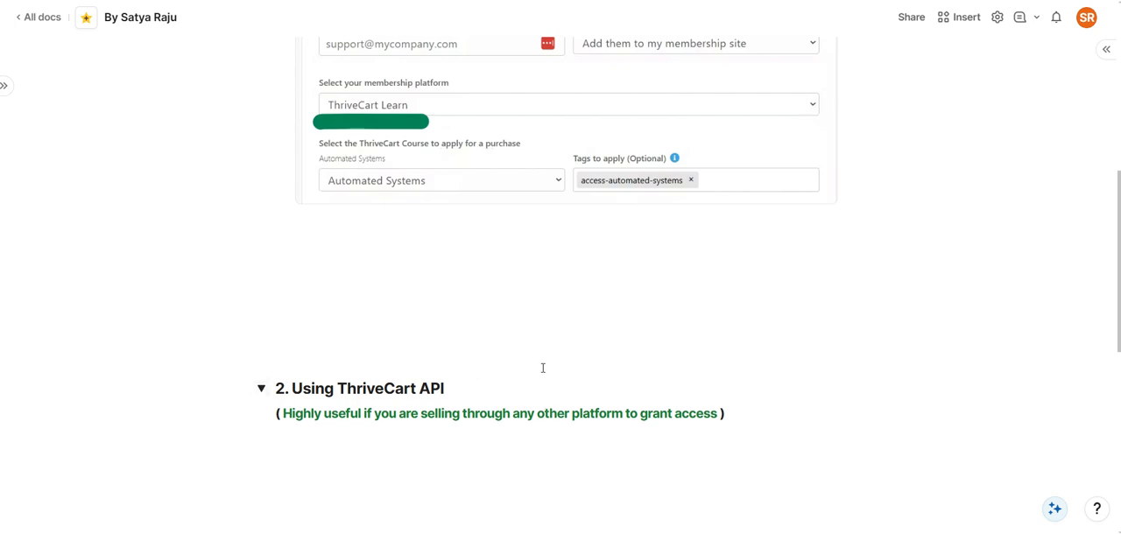
{"action": "scroll", "coordinate": [543, 368], "scroll_direction": "down", "scroll_amount": 1}
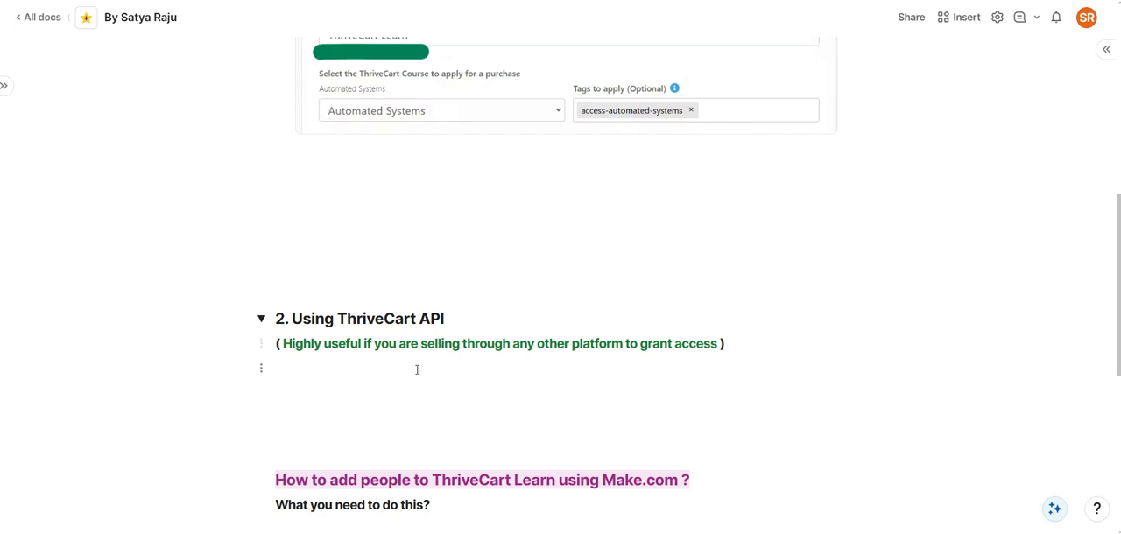
Open the ThriveCart API documentation from the requirements list and examine the Create new student request
{"action": "scroll", "coordinate": [438, 355], "scroll_direction": "down", "scroll_amount": 3}
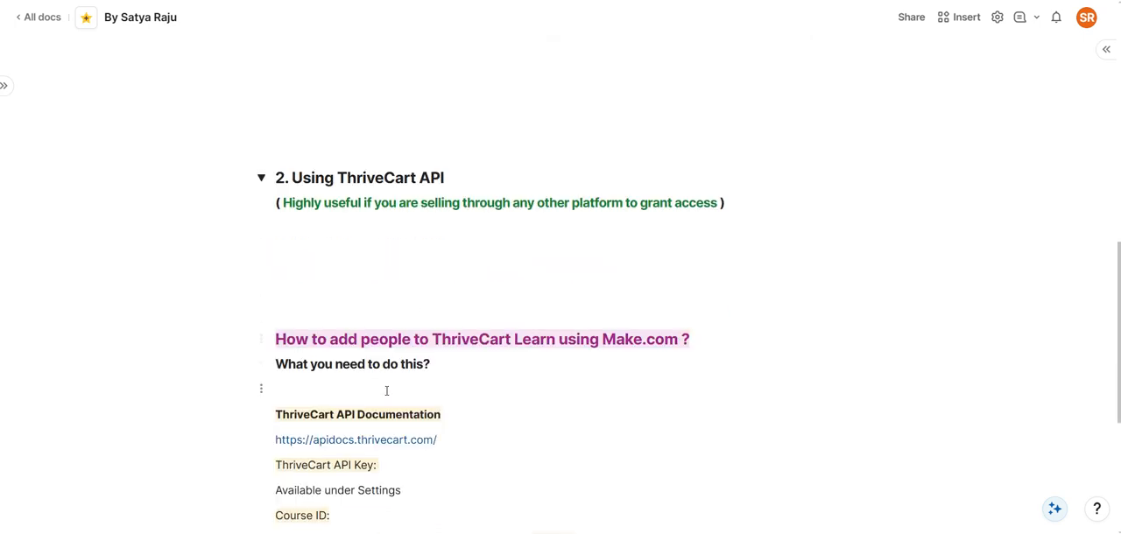
{"action": "scroll", "coordinate": [416, 357], "scroll_direction": "down", "scroll_amount": 3}
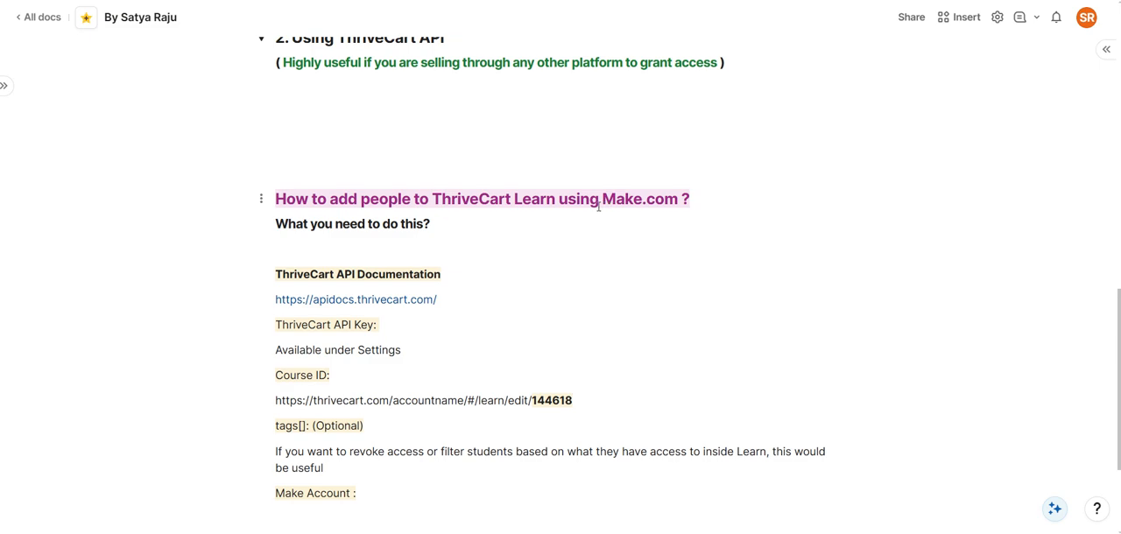
{"action": "left_click", "coordinate": [372, 303]}
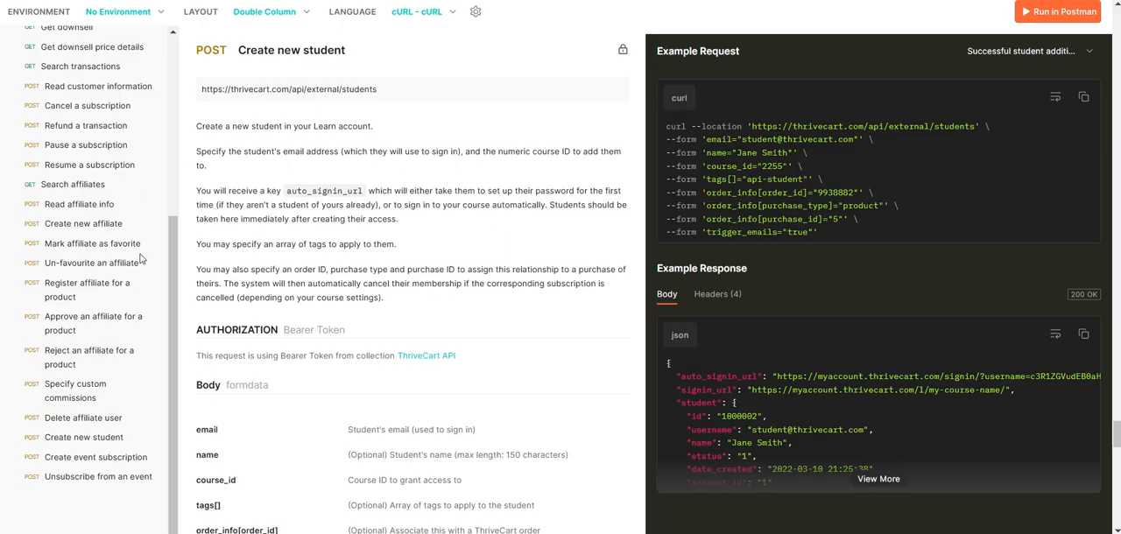
{"action": "scroll", "coordinate": [140, 260], "scroll_direction": "up", "scroll_amount": 2}
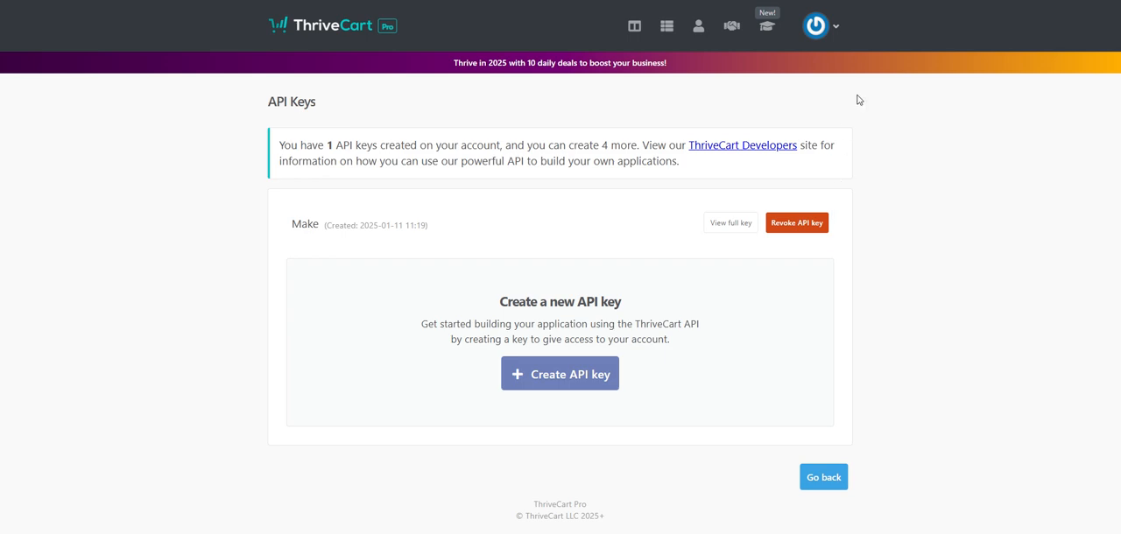
Switch to the ThriveCart dashboard and open the API keys page within the account's API & webhooks settings
{"action": "left_click", "coordinate": [331, 38]}
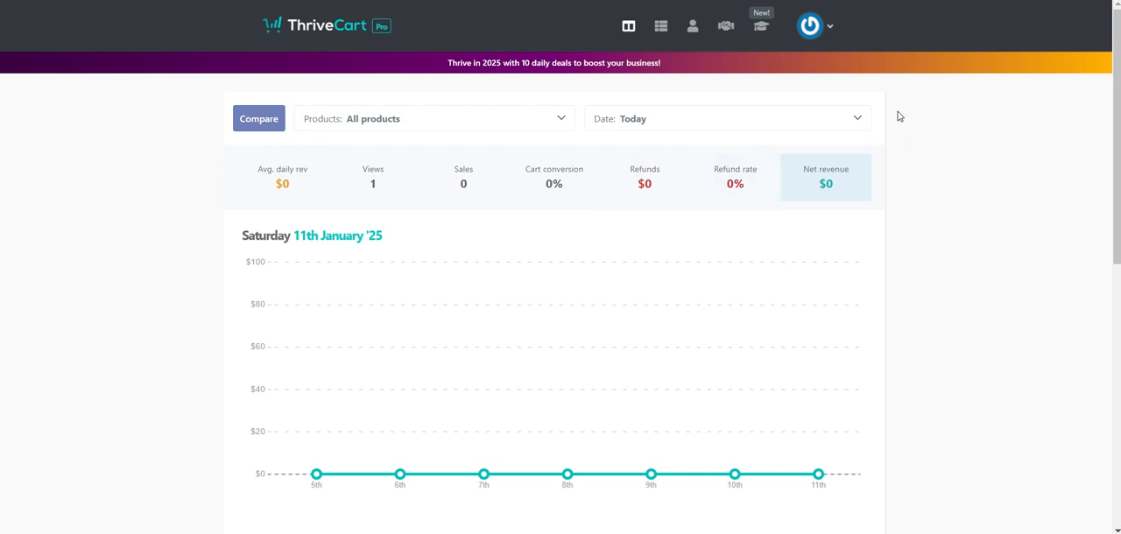
{"action": "left_click", "coordinate": [814, 35]}
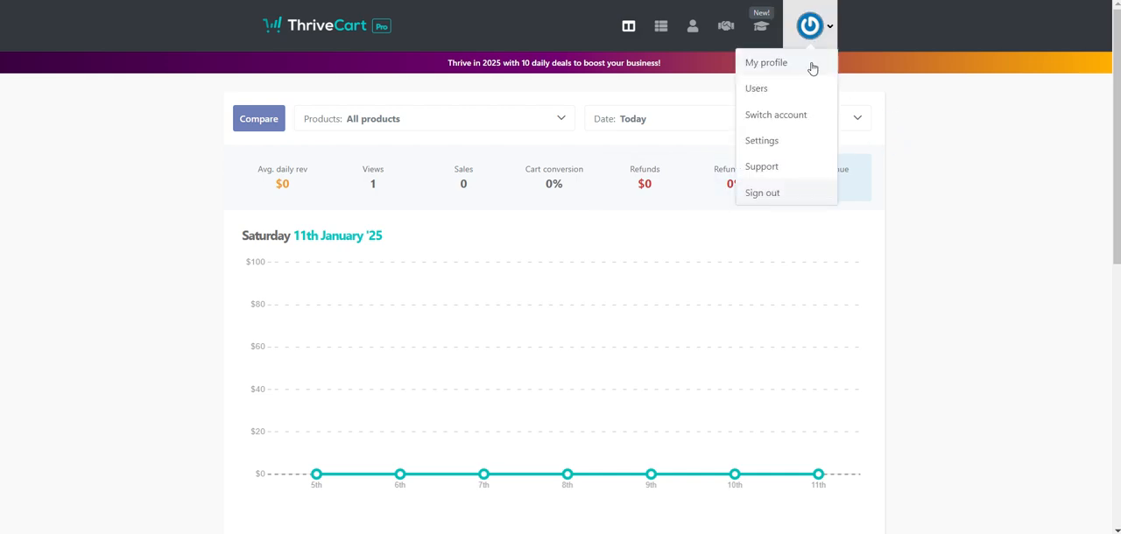
{"action": "left_click", "coordinate": [779, 144]}
{"action": "left_click", "coordinate": [742, 440]}
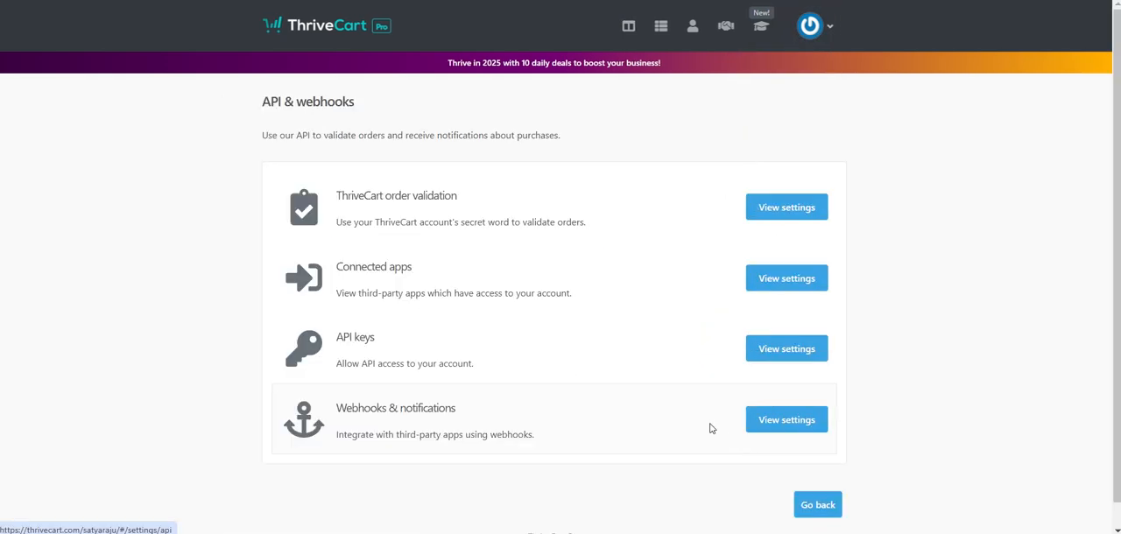
{"action": "left_click", "coordinate": [787, 360]}
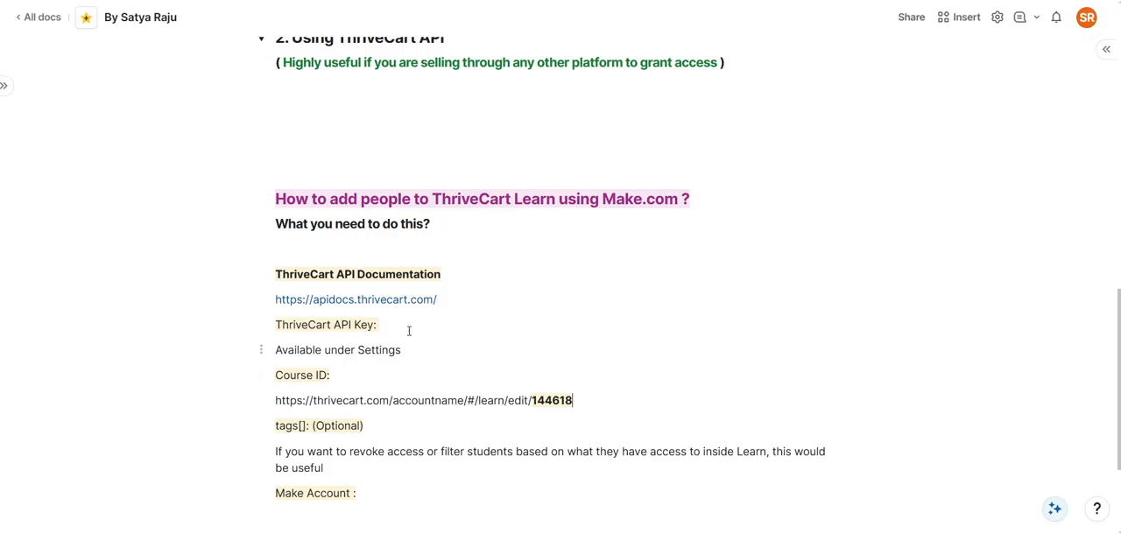
Return to the tutorial document and highlight the course ID at the end of the example Learn course URL
{"action": "triple_click", "coordinate": [438, 399]}
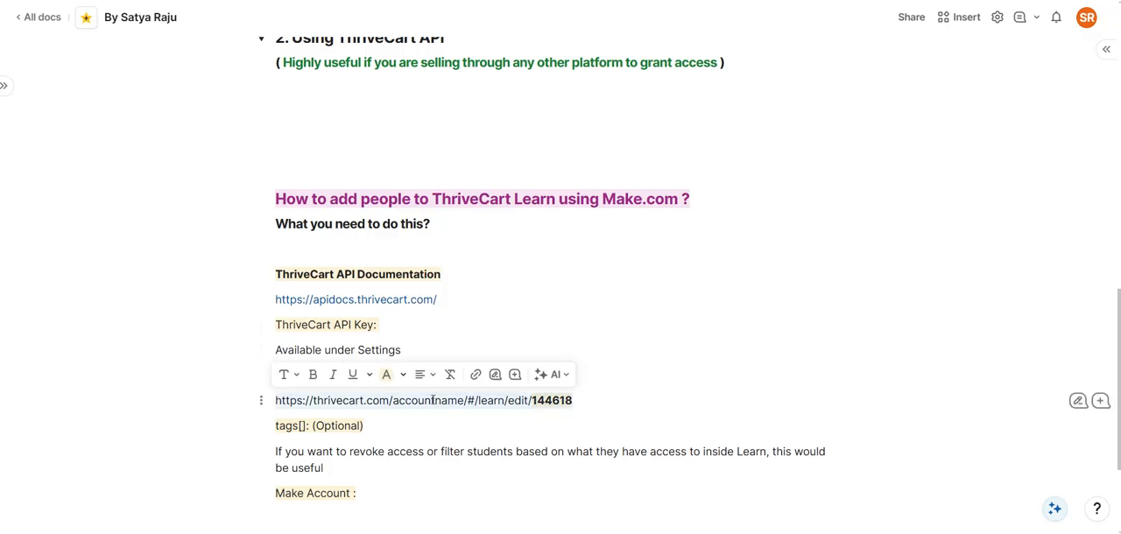
{"action": "left_click", "coordinate": [451, 402]}
{"action": "left_click_drag", "start_coordinate": [575, 401], "coordinate": [532, 403]}
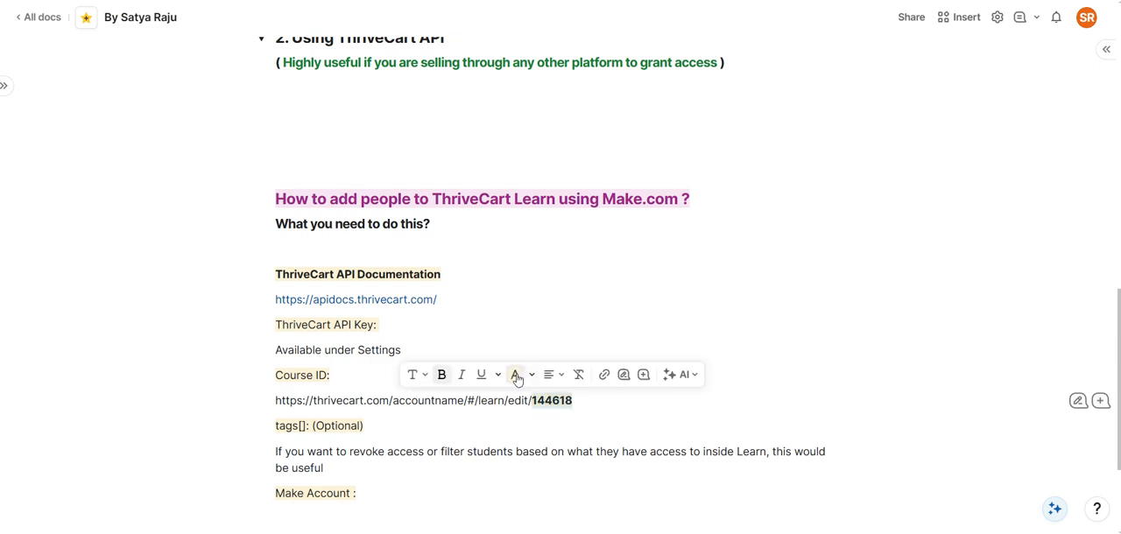
{"action": "left_click", "coordinate": [598, 410]}
{"action": "left_click_drag", "start_coordinate": [574, 402], "coordinate": [534, 404]}
{"action": "left_click", "coordinate": [583, 400]}
{"action": "left_click", "coordinate": [581, 400]}
{"action": "left_click_drag", "start_coordinate": [581, 400], "coordinate": [536, 401]}
{"action": "left_click", "coordinate": [588, 403]}
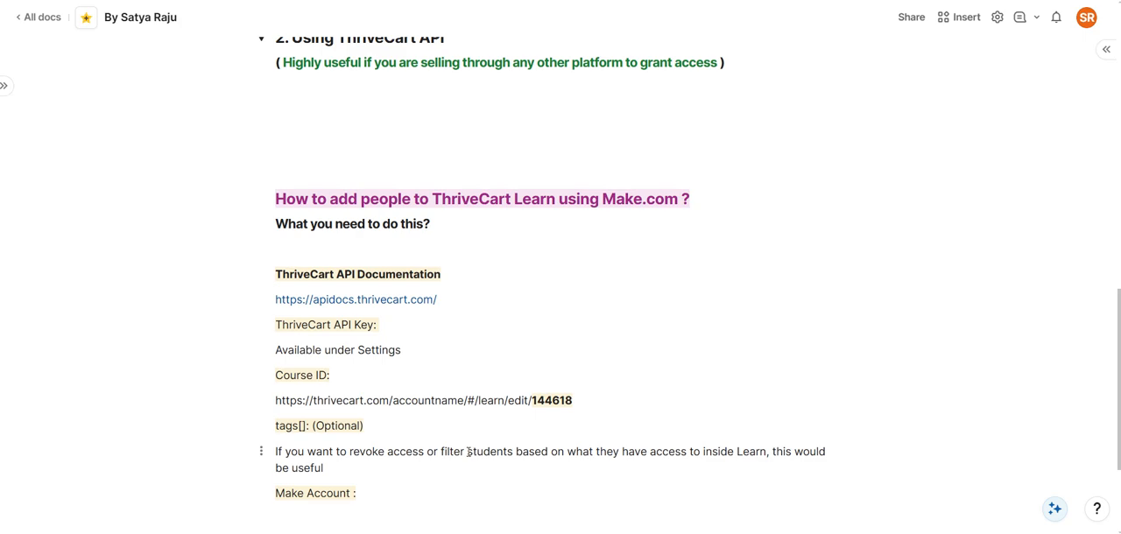
Switch to Make and create a new scenario in the Test folder
{"action": "key", "text": "ctrl+Tab"}
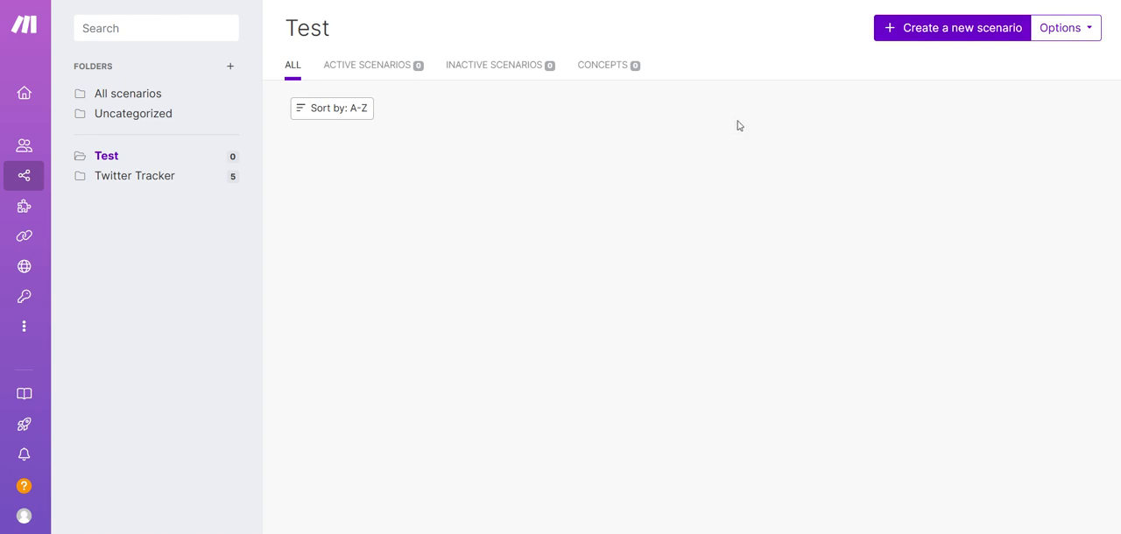
{"action": "left_click", "coordinate": [901, 37]}
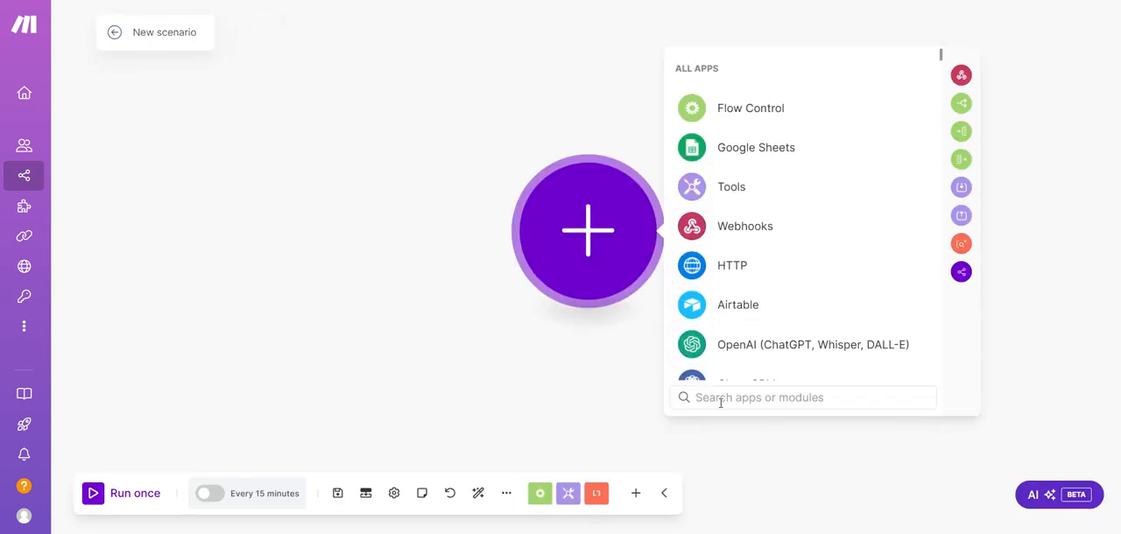
{"action": "type", "text": "Stripe"}
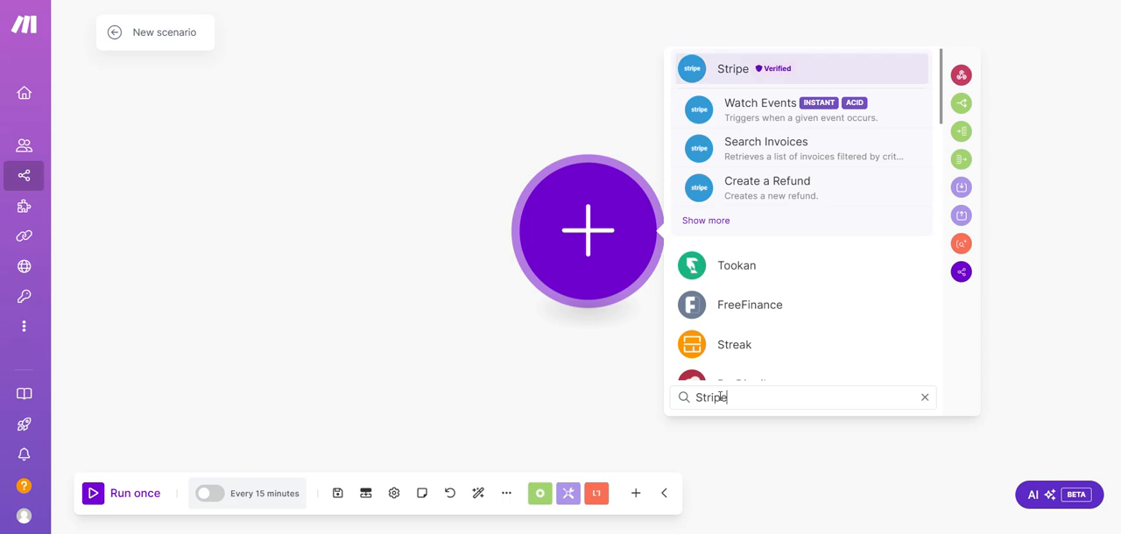
{"action": "left_click", "coordinate": [759, 112]}
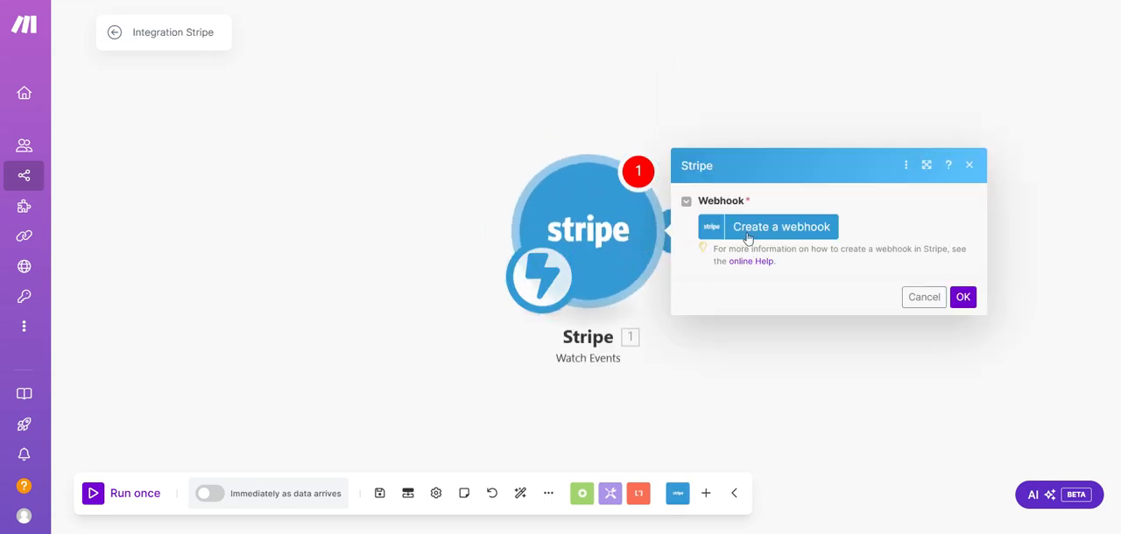
{"action": "left_click", "coordinate": [659, 354]}
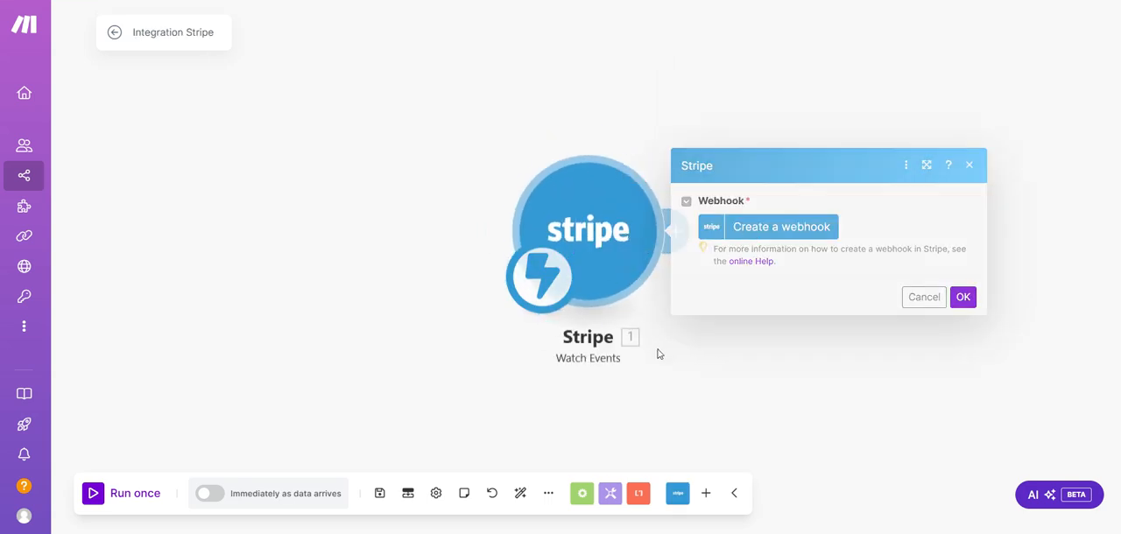
{"action": "right_click", "coordinate": [610, 256]}
{"action": "left_click", "coordinate": [675, 404]}
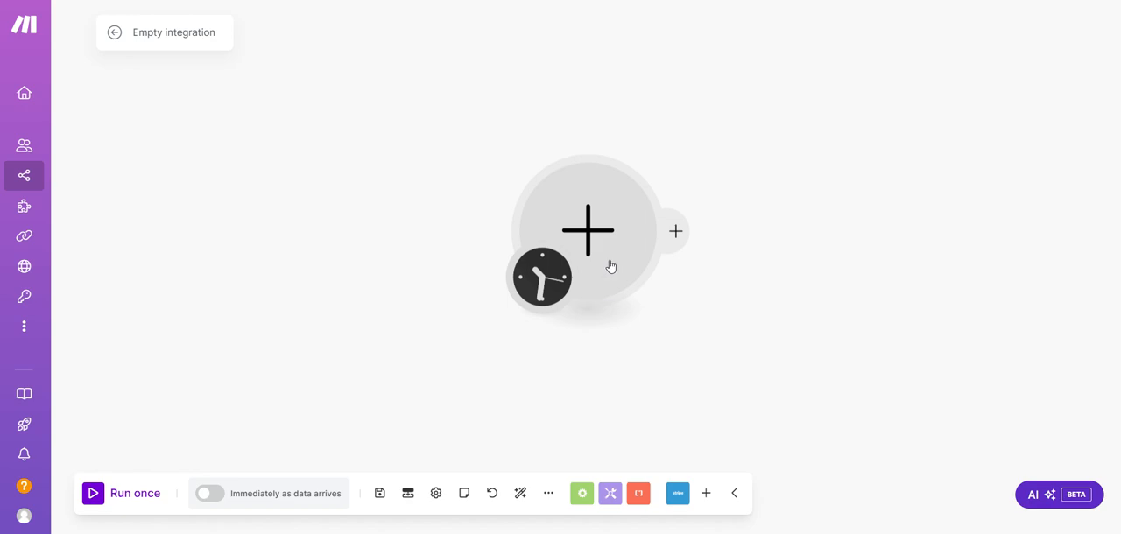
Add a Fillout Forms Watch New Responses module to the scenario and make it the starting trigger
{"action": "left_click", "coordinate": [707, 494]}
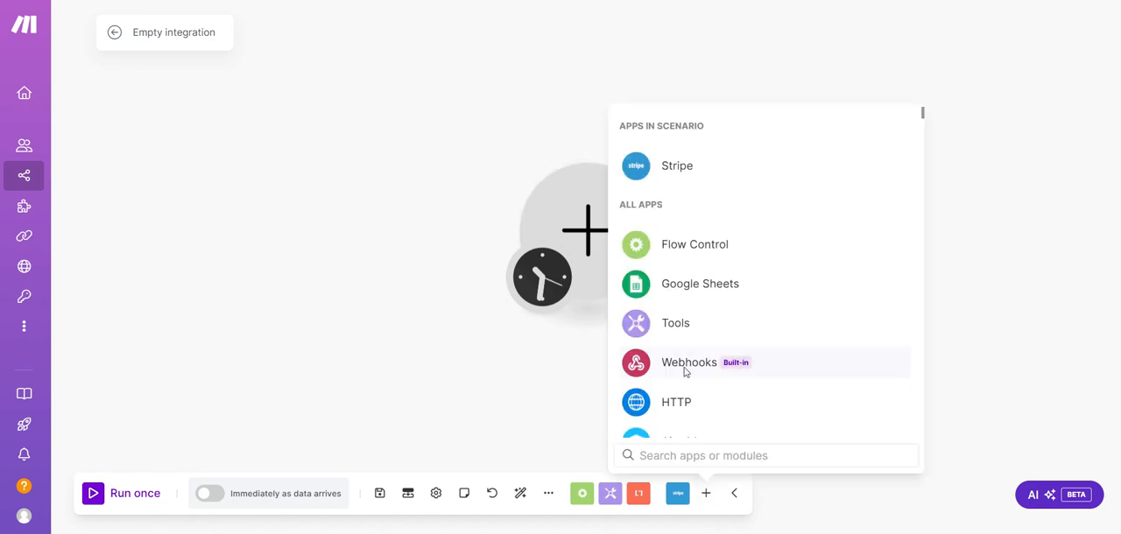
{"action": "type", "text": "fillout"}
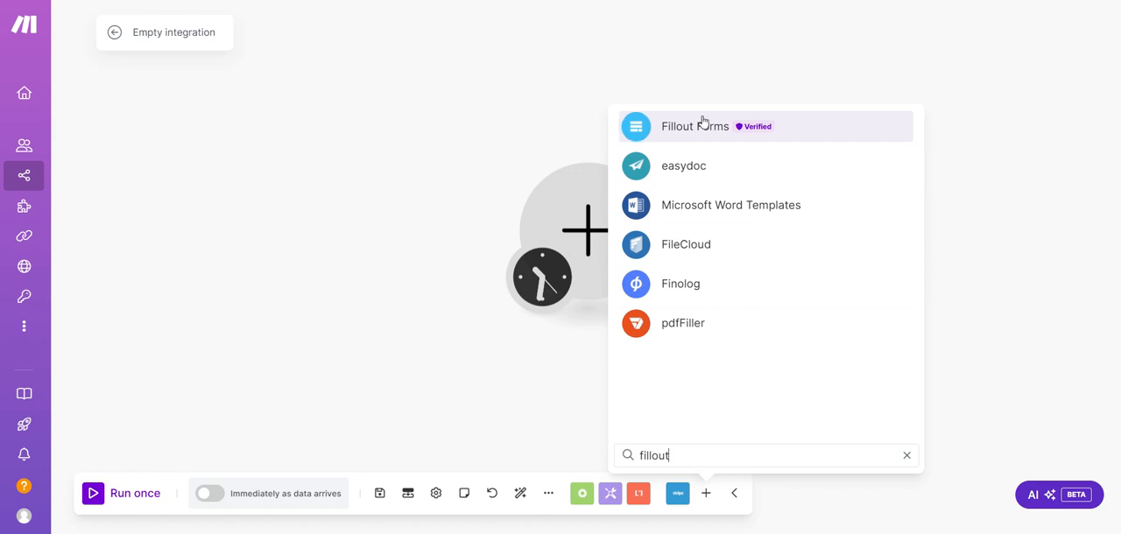
{"action": "left_click", "coordinate": [701, 126]}
{"action": "left_click", "coordinate": [736, 249]}
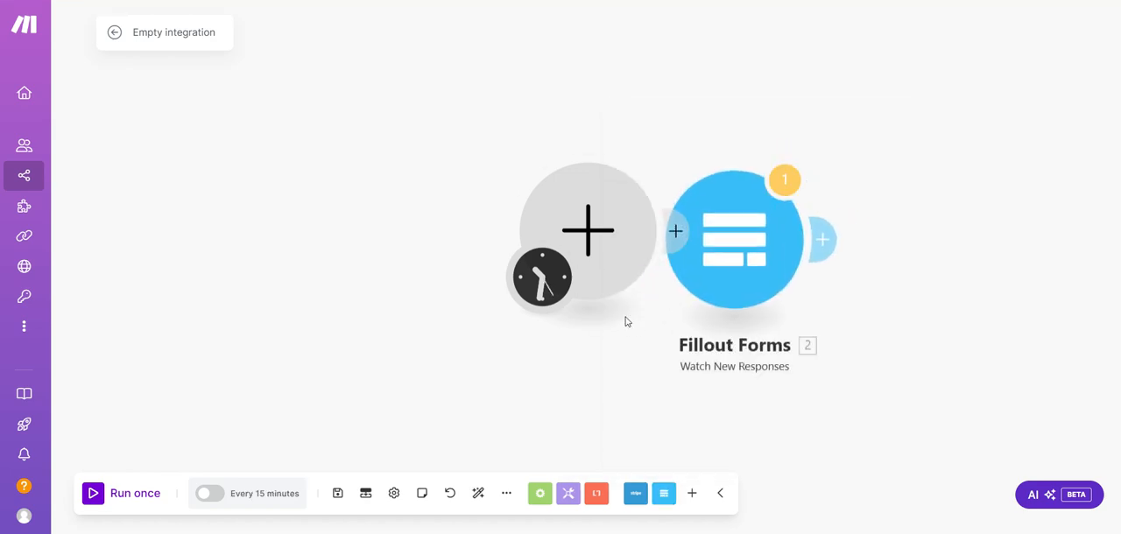
{"action": "left_click_drag", "start_coordinate": [540, 283], "coordinate": [755, 270]}
Assign the Thrivecart webhook to the Fillout Forms module, save it and review the module's settings
{"action": "left_click", "coordinate": [759, 269]}
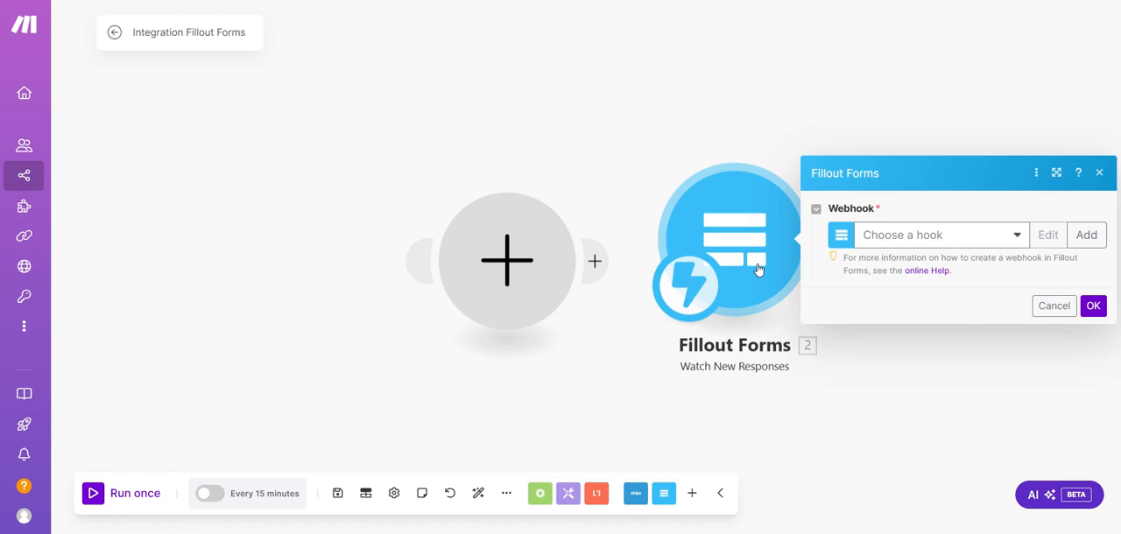
{"action": "left_click", "coordinate": [899, 243]}
{"action": "left_click", "coordinate": [902, 253]}
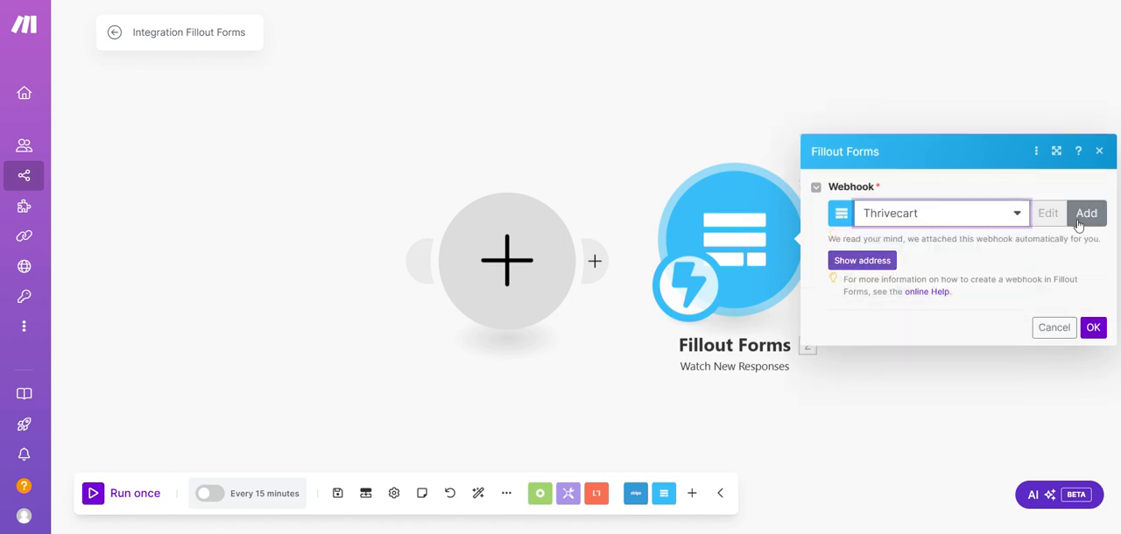
{"action": "left_click", "coordinate": [968, 226]}
{"action": "left_click", "coordinate": [952, 248]}
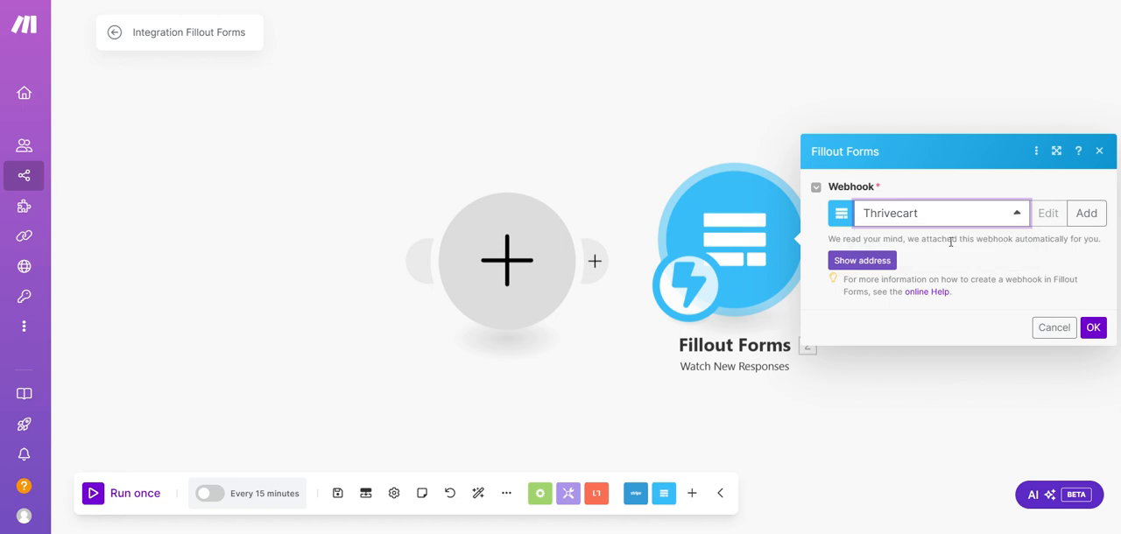
{"action": "left_click", "coordinate": [1094, 327]}
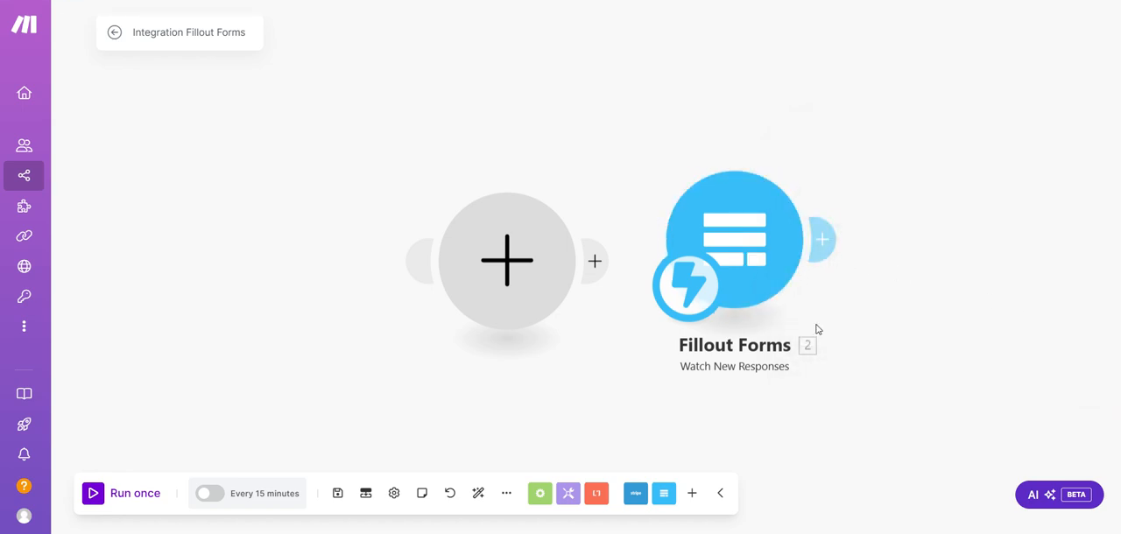
{"action": "left_click", "coordinate": [750, 258]}
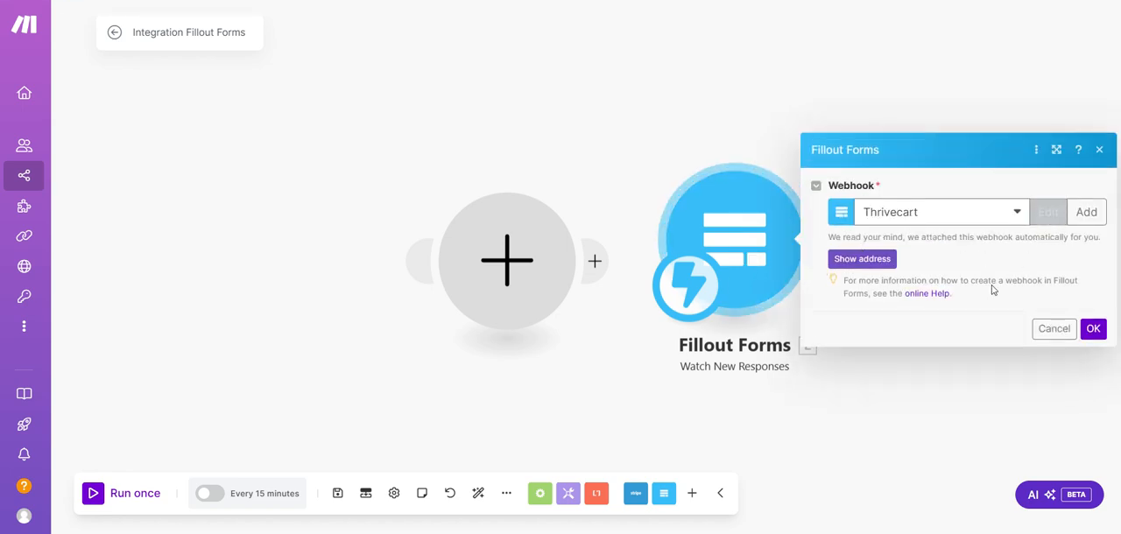
{"action": "left_click", "coordinate": [1055, 328]}
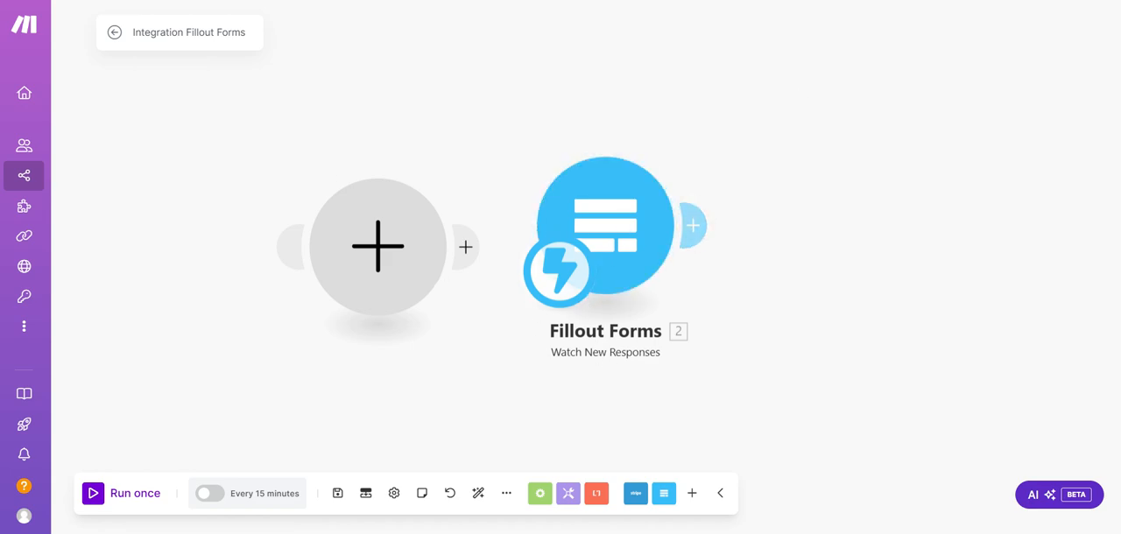
Check the ThriveCart Learn student form, switch to the Integration ThriveCart scenario and review the Fillout Forms module's webhook setting
{"action": "key", "text": "ctrl+Tab"}
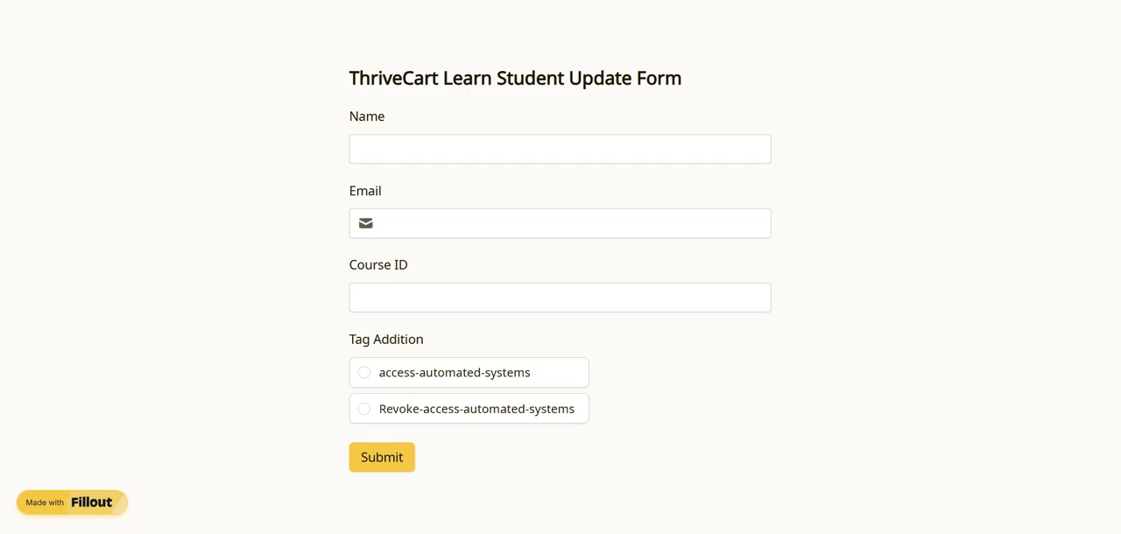
{"action": "key", "text": "ctrl+shift+Tab"}
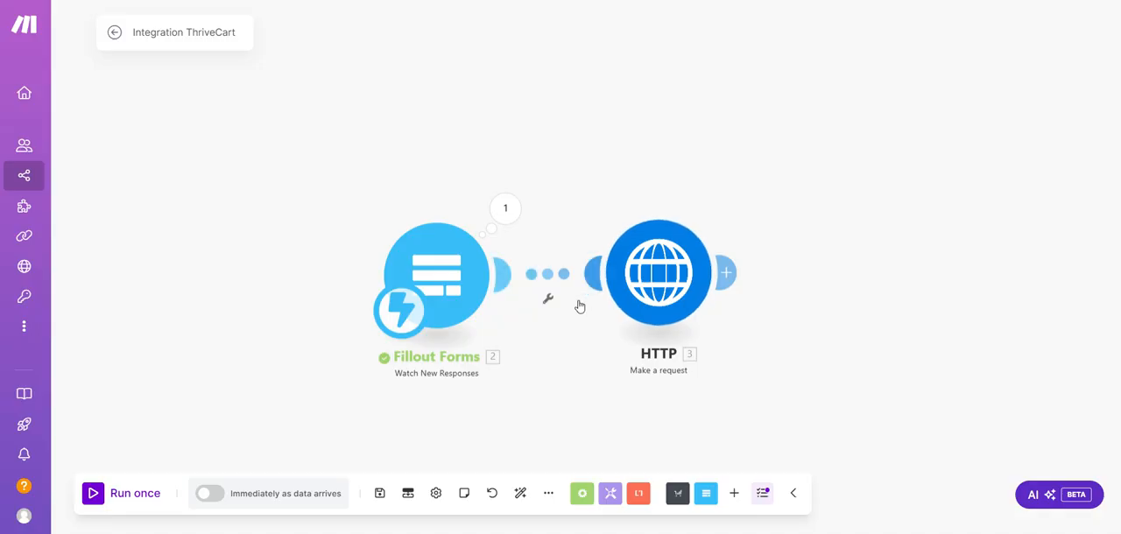
{"action": "left_click", "coordinate": [464, 285]}
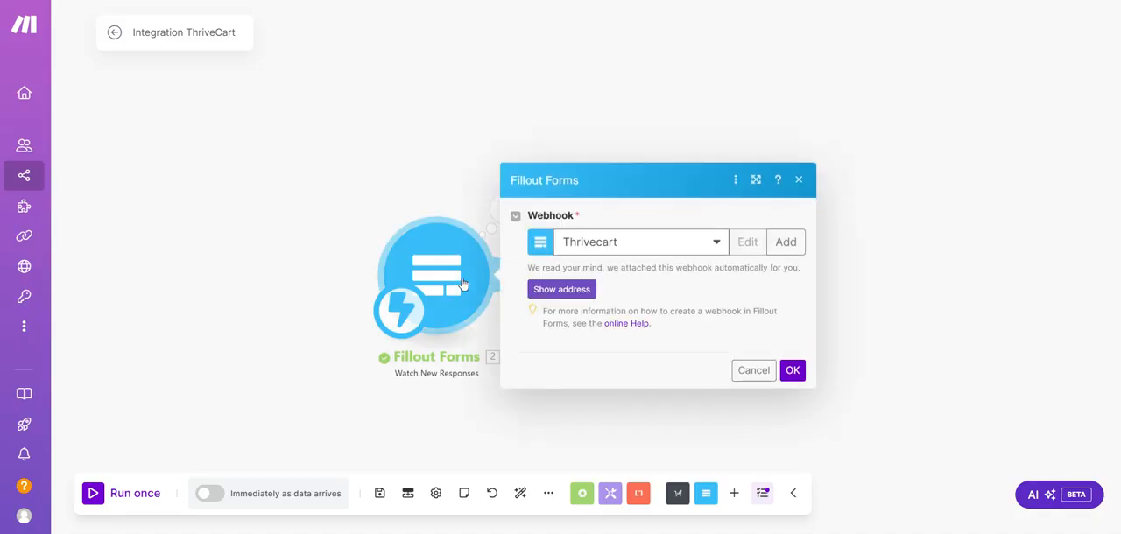
{"action": "left_click", "coordinate": [792, 366]}
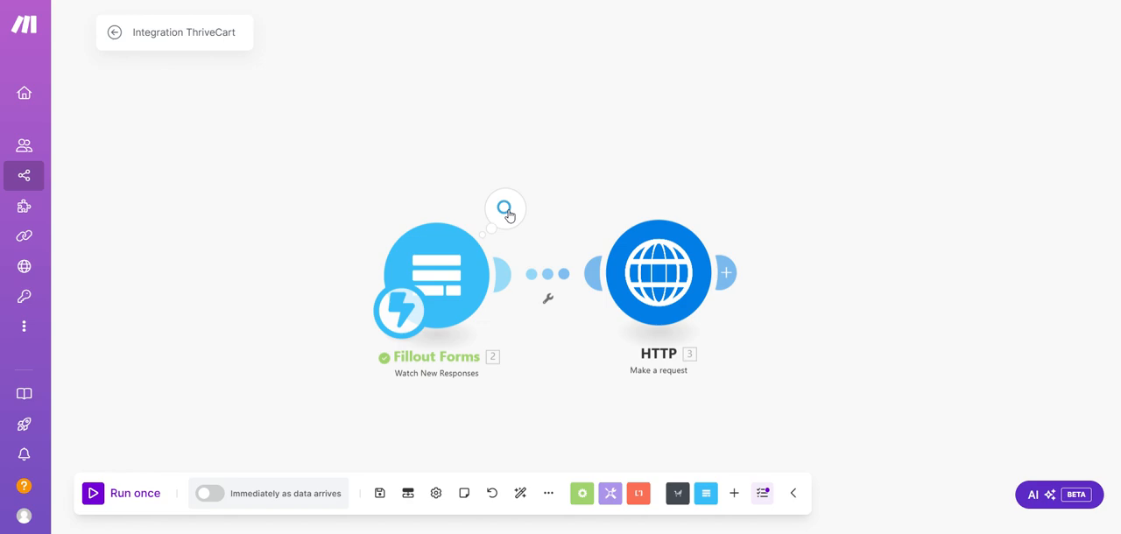
Examine the submitted answers in the Fillout Forms module's run output and compare them with the student update form's fields
{"action": "left_click", "coordinate": [506, 211]}
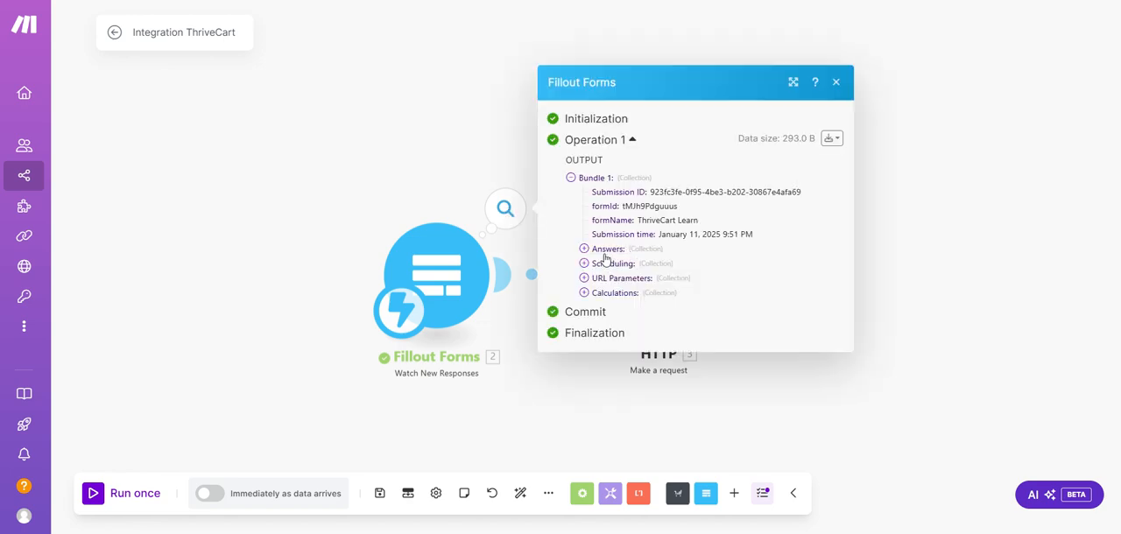
{"action": "left_click", "coordinate": [584, 249]}
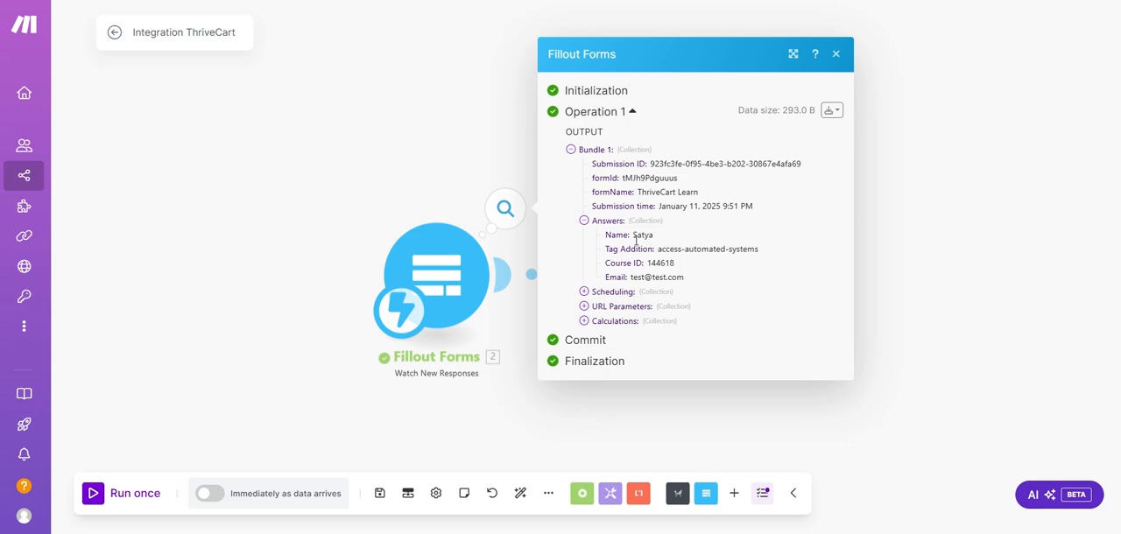
{"action": "left_click", "coordinate": [458, 265]}
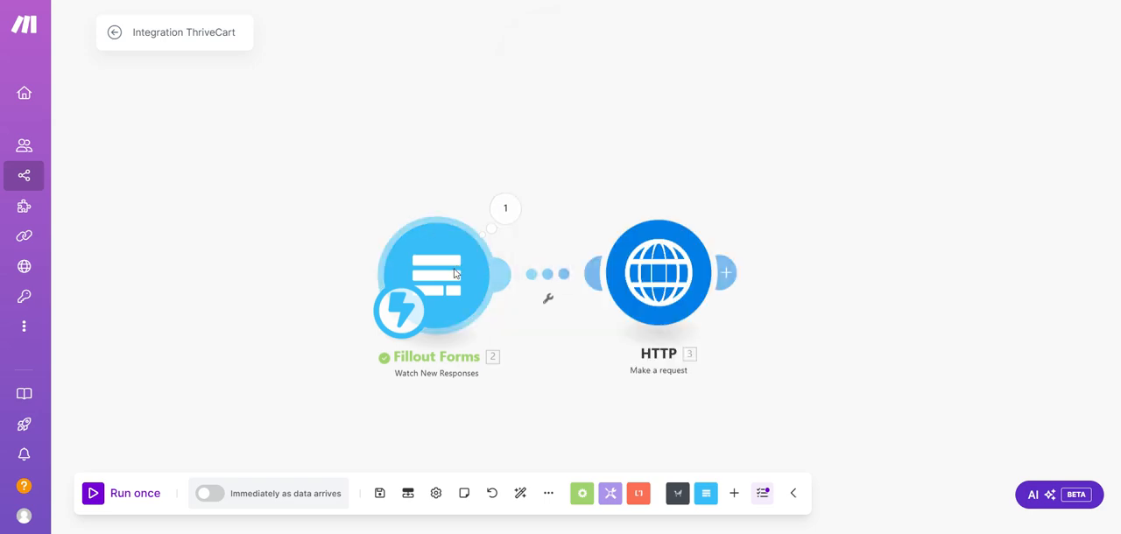
{"action": "right_click", "coordinate": [455, 274]}
{"action": "left_click", "coordinate": [325, 243]}
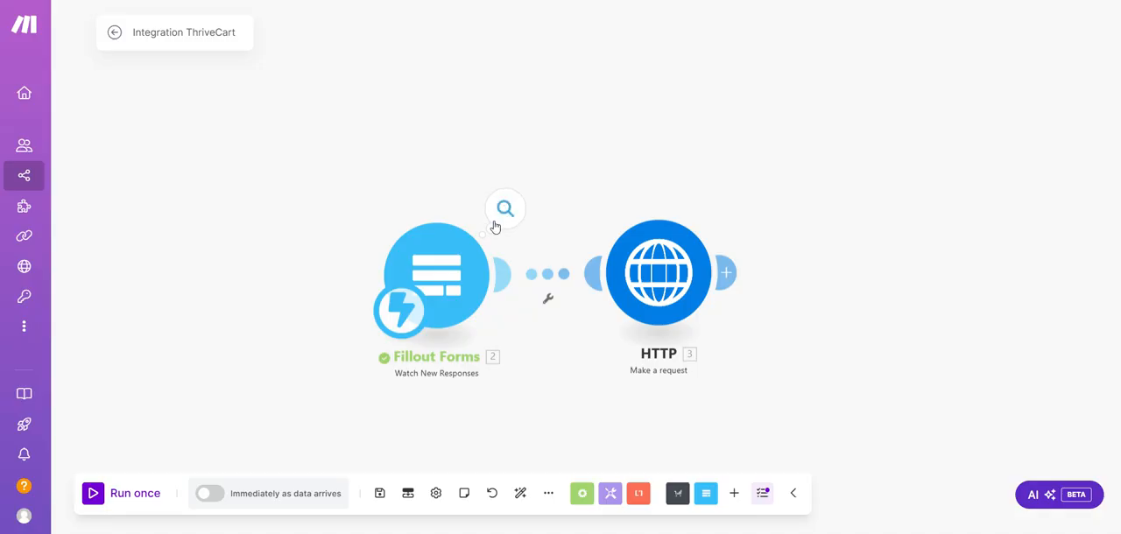
{"action": "left_click", "coordinate": [503, 212]}
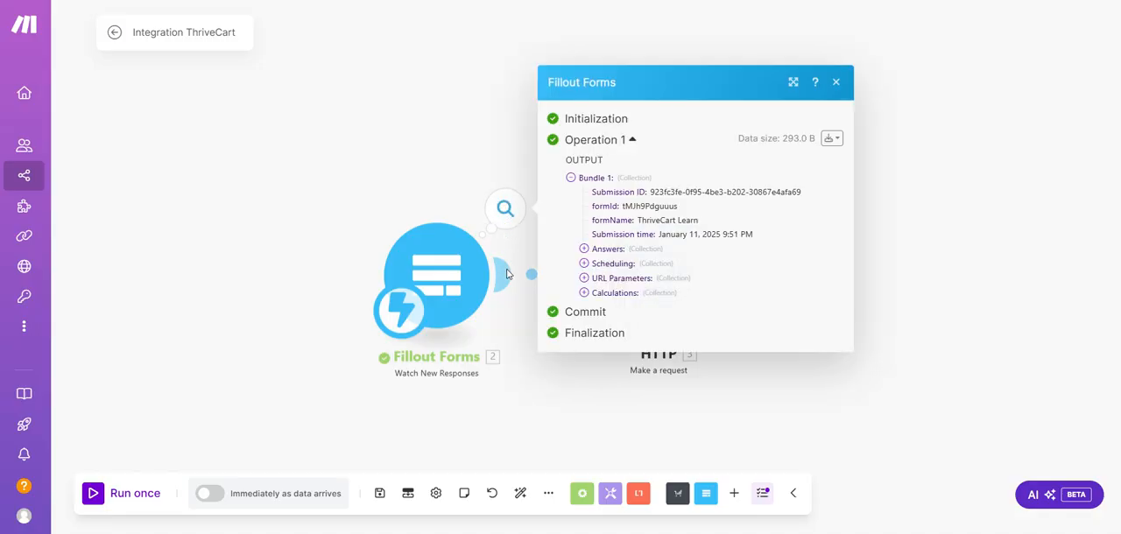
{"action": "left_click", "coordinate": [492, 323]}
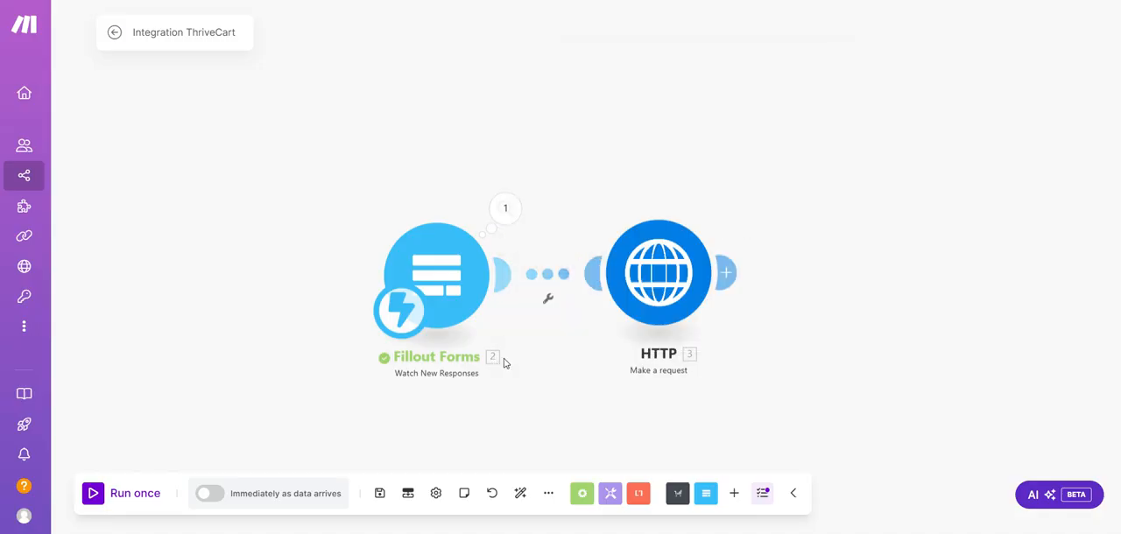
{"action": "right_click", "coordinate": [427, 268]}
{"action": "left_click", "coordinate": [310, 335]}
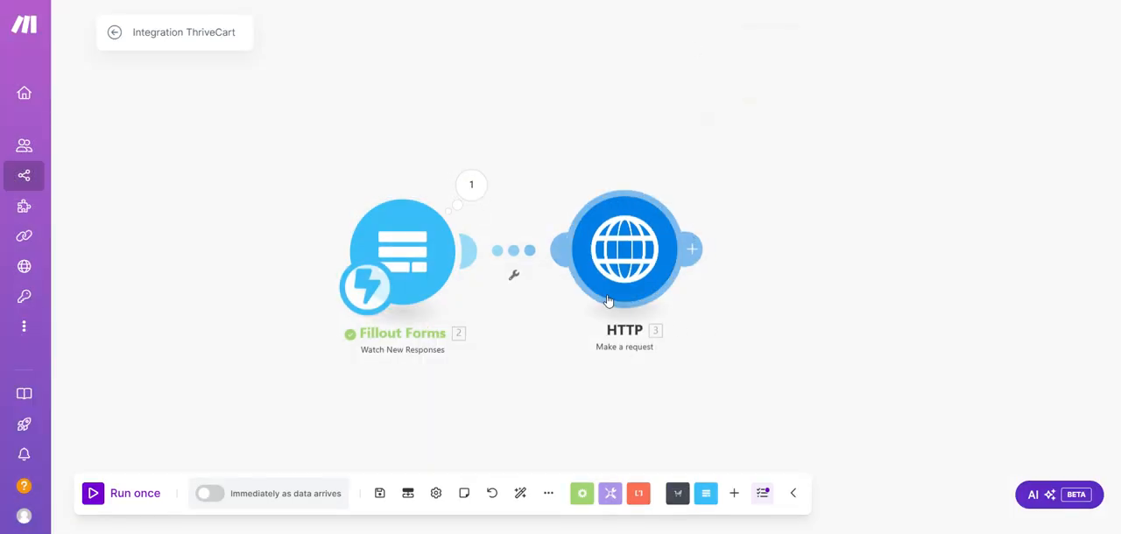
{"action": "left_click", "coordinate": [737, 495]}
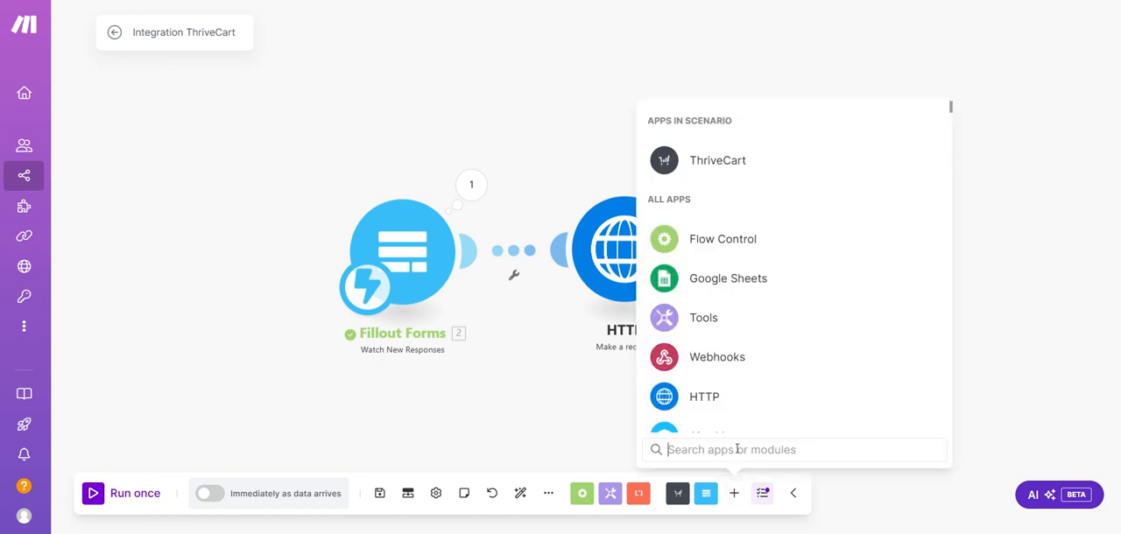
{"action": "left_click", "coordinate": [700, 400]}
{"action": "scroll", "coordinate": [791, 331], "scroll_direction": "down", "scroll_amount": 1}
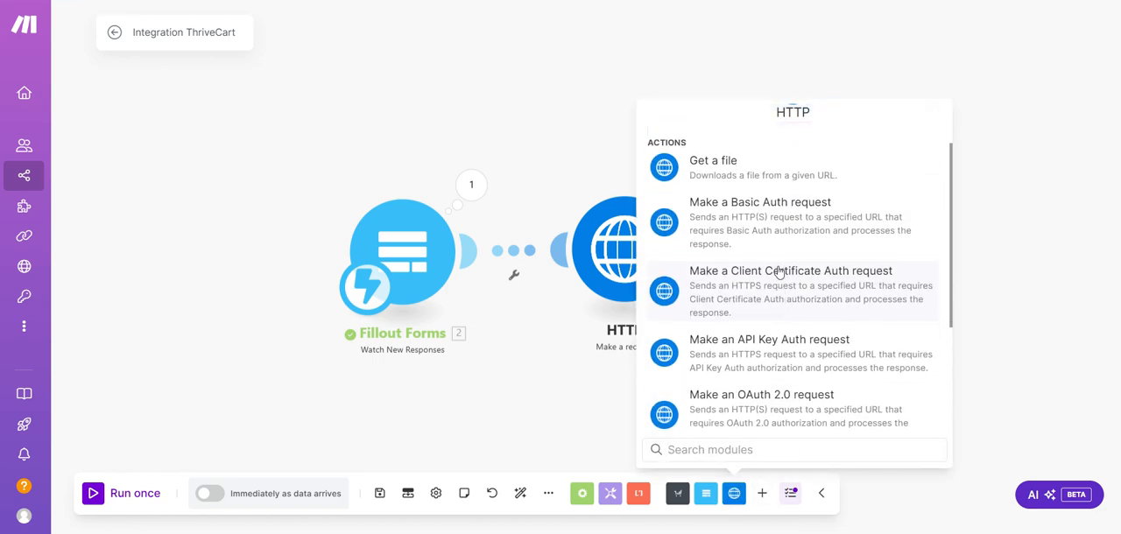
{"action": "left_click", "coordinate": [772, 231]}
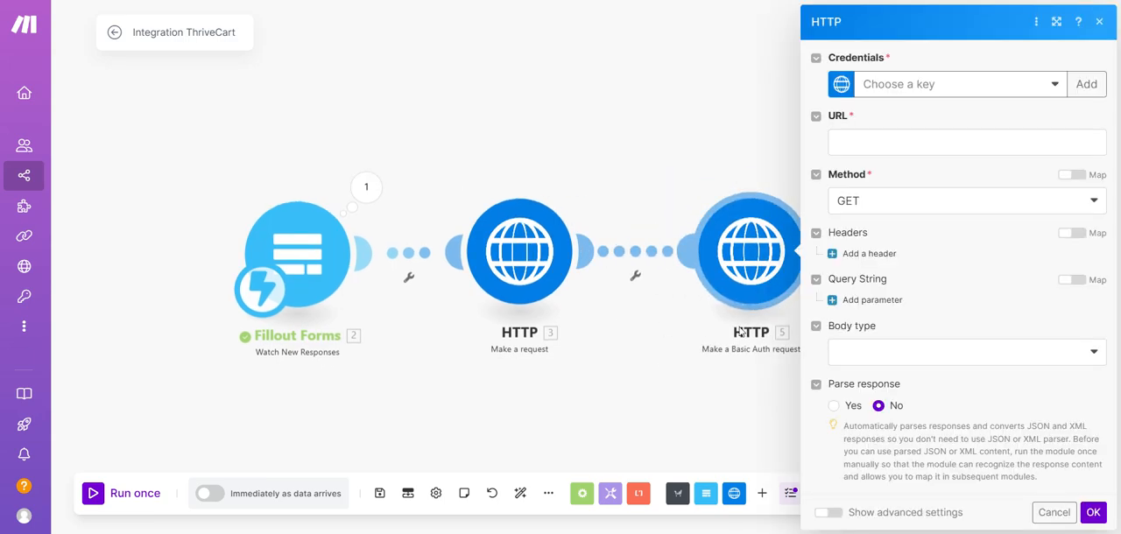
{"action": "right_click", "coordinate": [743, 298]}
{"action": "left_click", "coordinate": [766, 451]}
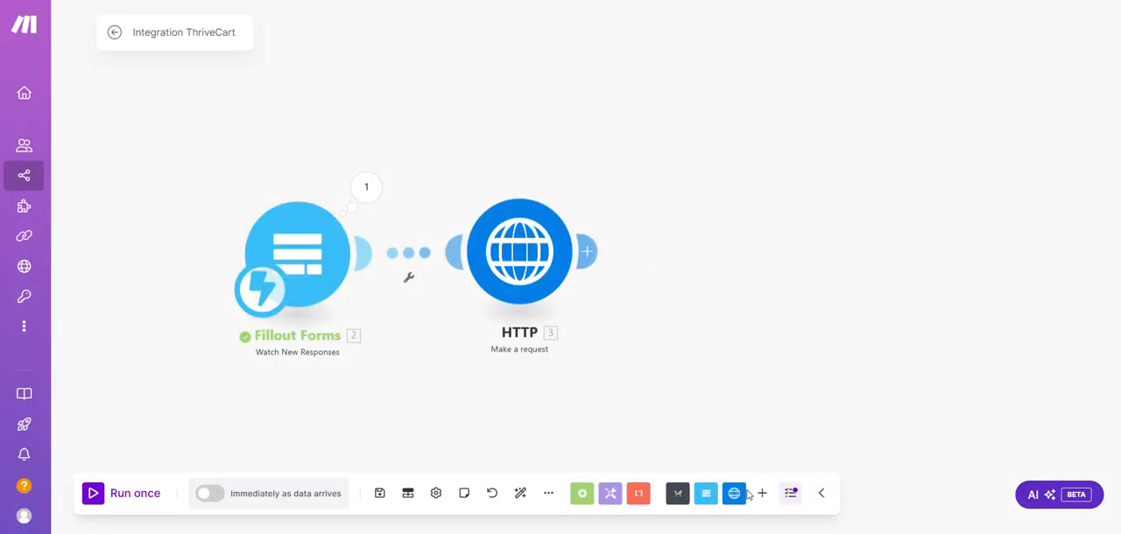
Try adding a second HTTP Make a request module with the POST method, and delete it again
{"action": "left_click", "coordinate": [736, 493]}
{"action": "scroll", "coordinate": [791, 382], "scroll_direction": "down", "scroll_amount": 2}
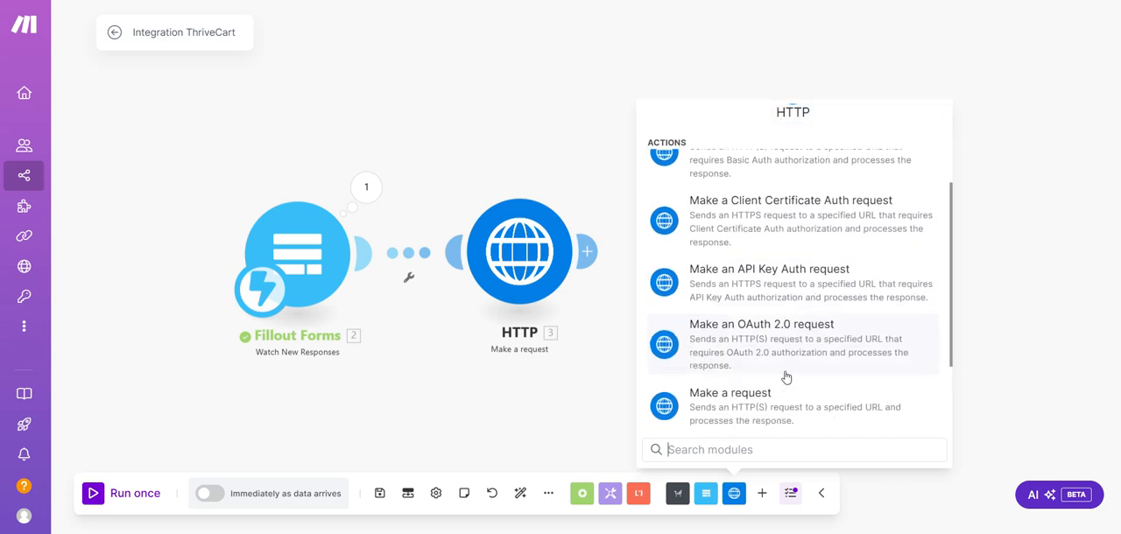
{"action": "scroll", "coordinate": [786, 376], "scroll_direction": "down", "scroll_amount": 2}
{"action": "left_click", "coordinate": [763, 348]}
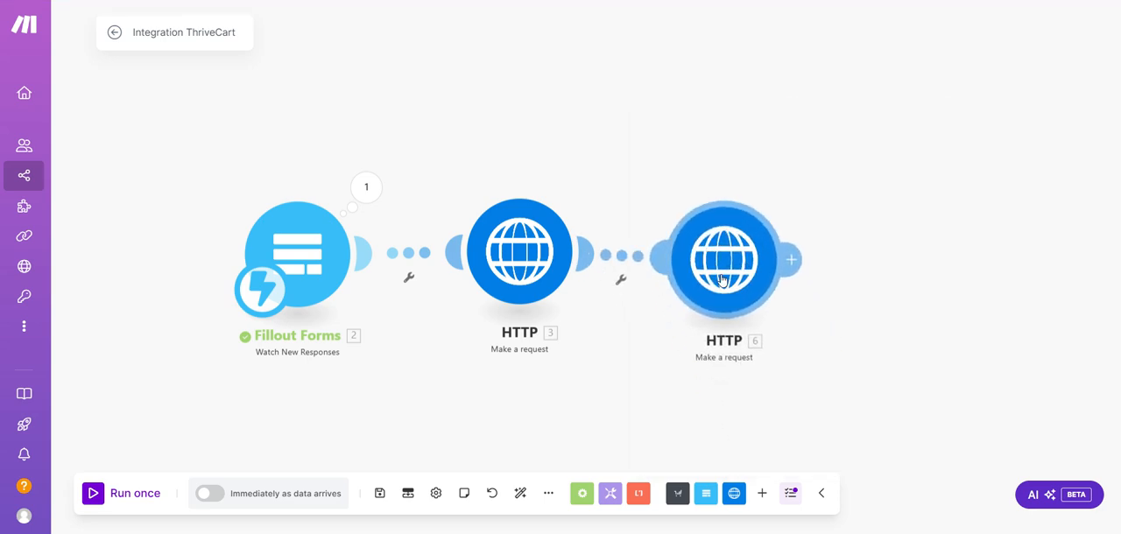
{"action": "left_click", "coordinate": [862, 193]}
{"action": "left_click", "coordinate": [846, 263]}
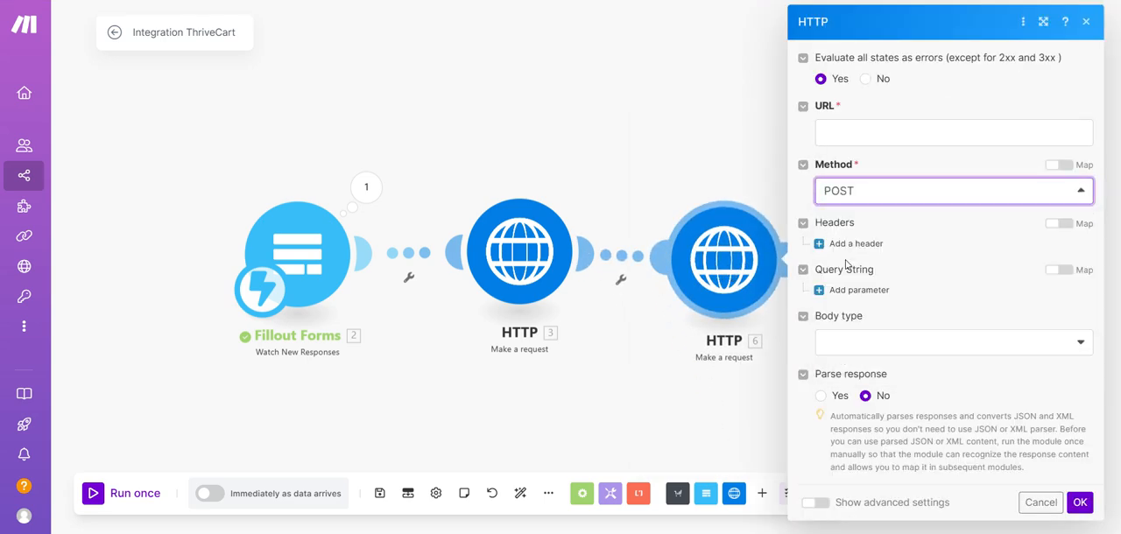
{"action": "left_click", "coordinate": [636, 370]}
{"action": "right_click", "coordinate": [706, 292]}
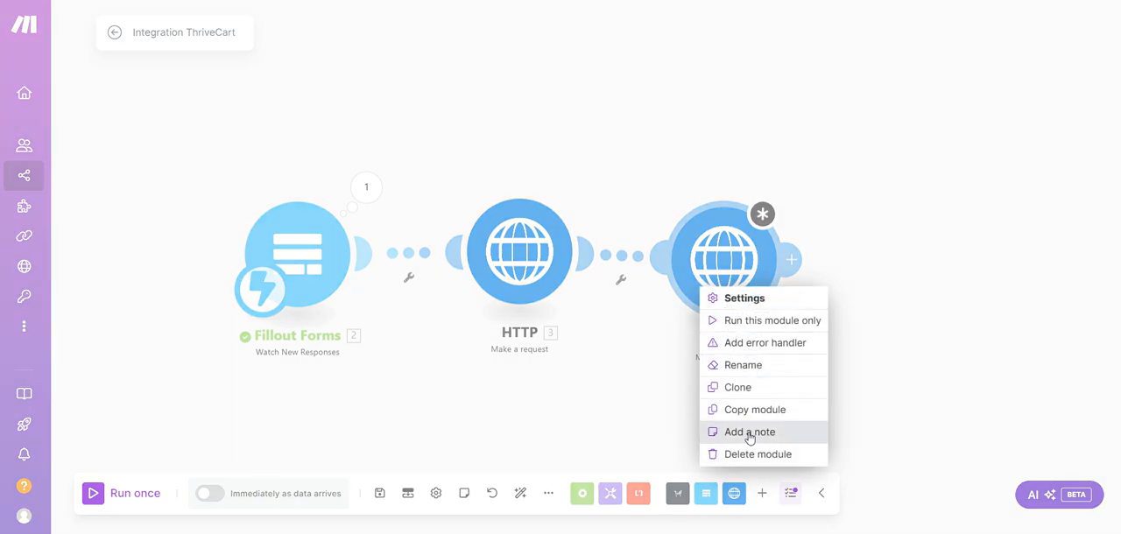
{"action": "left_click", "coordinate": [758, 453]}
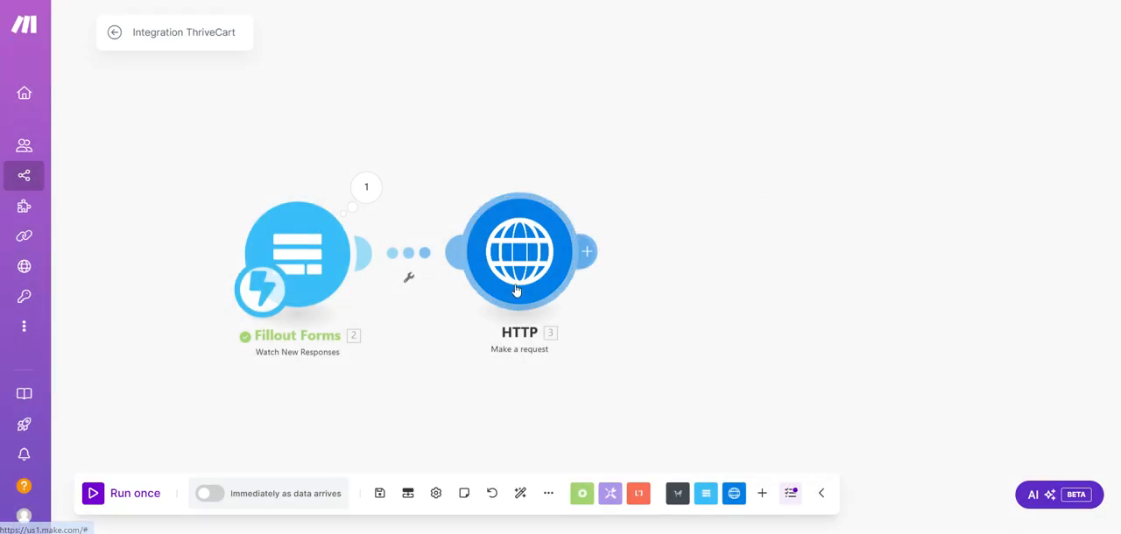
Open the existing HTTP Make a request module, highlight its request URL and review the method and headers
{"action": "left_click", "coordinate": [549, 263]}
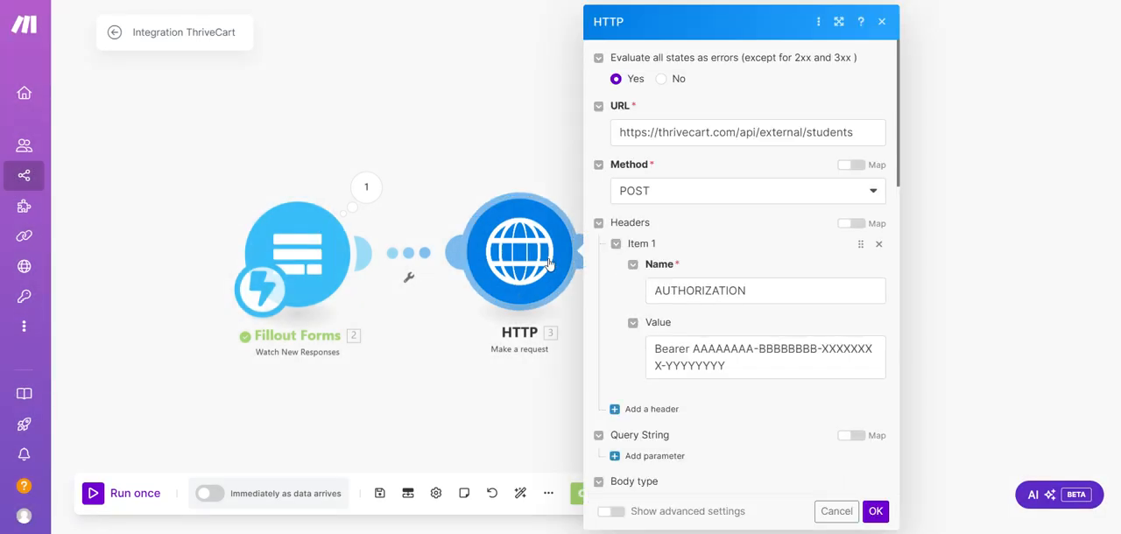
{"action": "triple_click", "coordinate": [691, 134]}
{"action": "left_click", "coordinate": [724, 159]}
{"action": "scroll", "coordinate": [736, 145], "scroll_direction": "down", "scroll_amount": 1}
{"action": "scroll", "coordinate": [680, 170], "scroll_direction": "down", "scroll_amount": 1}
{"action": "scroll", "coordinate": [674, 162], "scroll_direction": "up", "scroll_amount": 1}
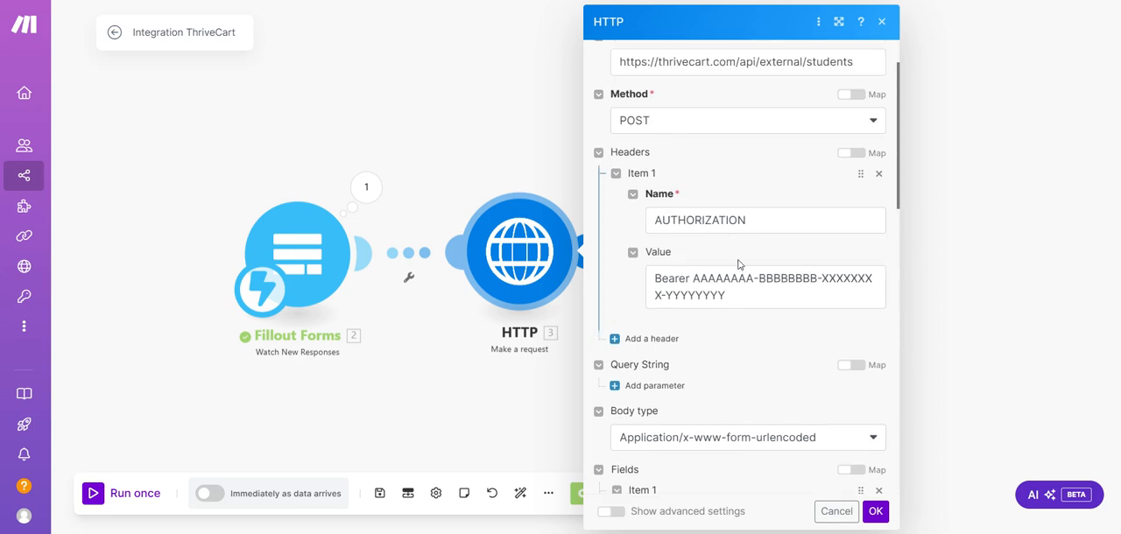
Examine the AUTHORIZATION header's name and value, highlighting the placeholder API key that follows Bearer
{"action": "left_click", "coordinate": [686, 279]}
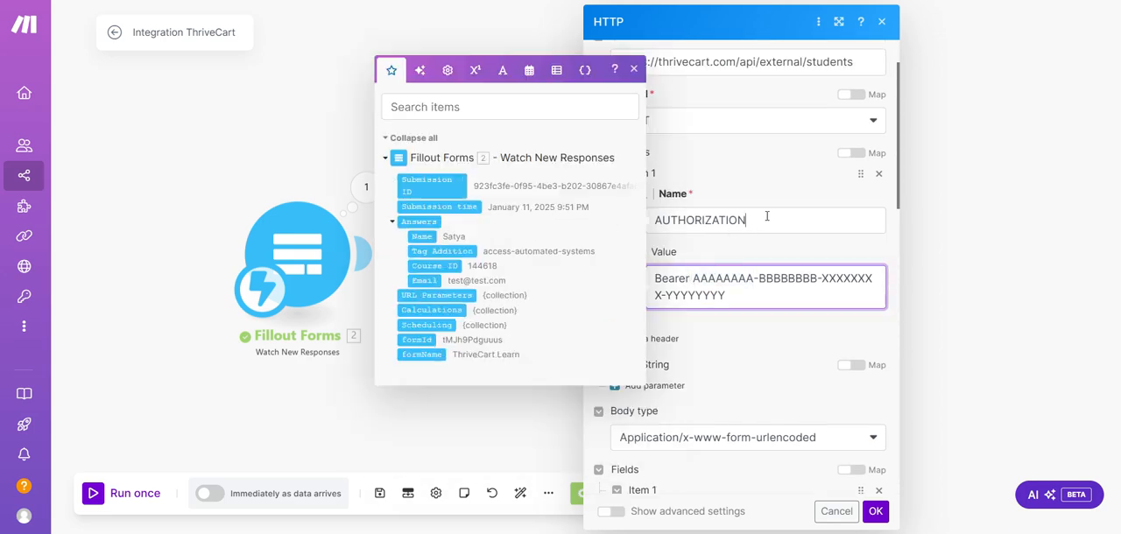
{"action": "double_click", "coordinate": [767, 219]}
{"action": "left_click", "coordinate": [757, 182]}
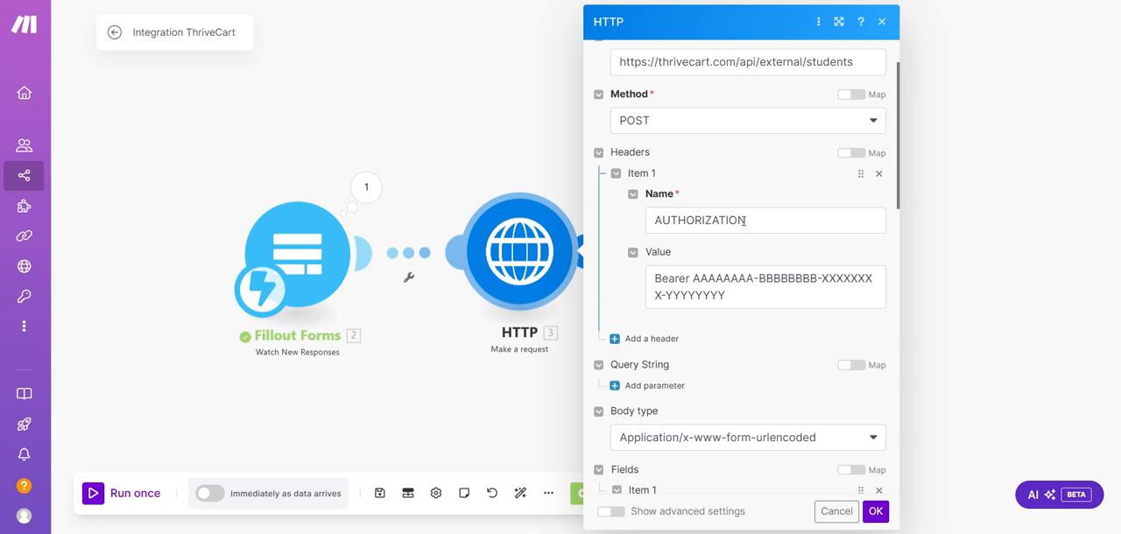
{"action": "double_click", "coordinate": [740, 221]}
{"action": "left_click", "coordinate": [723, 242]}
{"action": "mouse_move", "coordinate": [694, 280]}
{"action": "left_mouse_down"}
{"action": "mouse_move", "coordinate": [746, 298]}
{"action": "mouse_move", "coordinate": [701, 282]}
{"action": "left_mouse_up"}
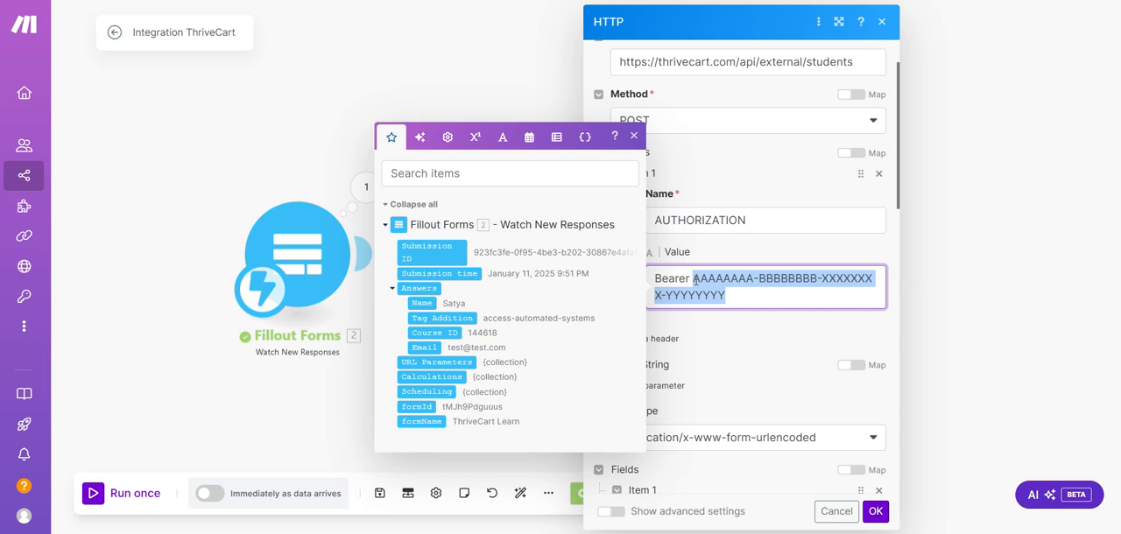
{"action": "left_click", "coordinate": [696, 279]}
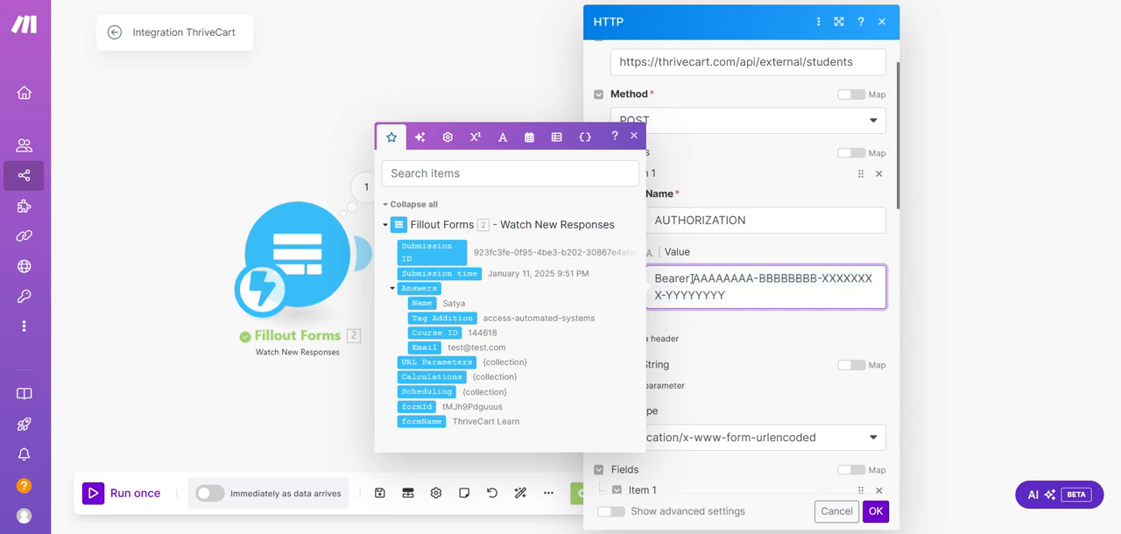
{"action": "left_click_drag", "start_coordinate": [693, 279], "coordinate": [727, 293]}
{"action": "left_click", "coordinate": [737, 299]}
{"action": "left_click_drag", "start_coordinate": [736, 294], "coordinate": [707, 284]}
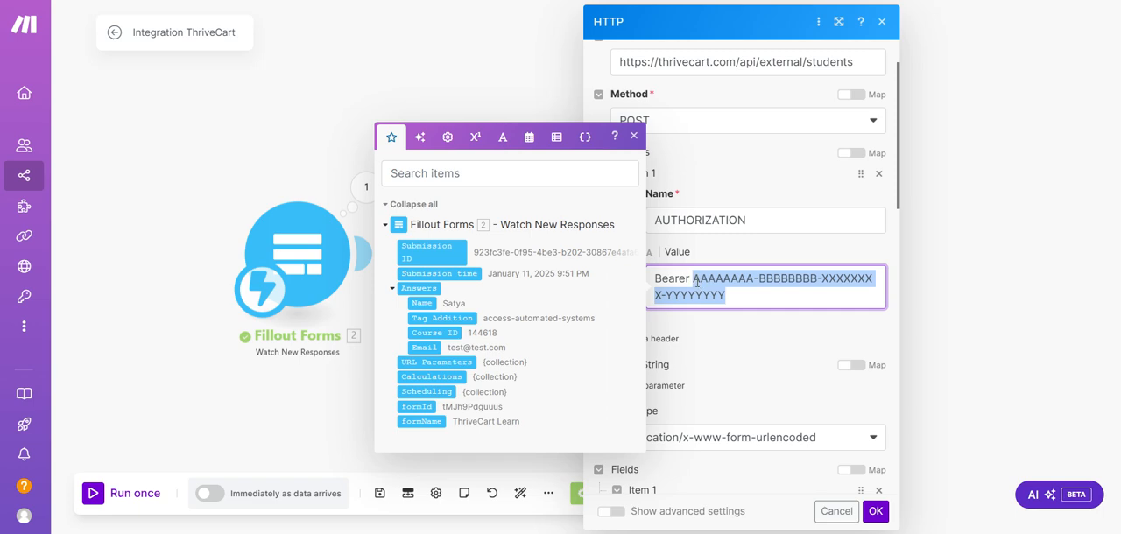
{"action": "left_click", "coordinate": [751, 298]}
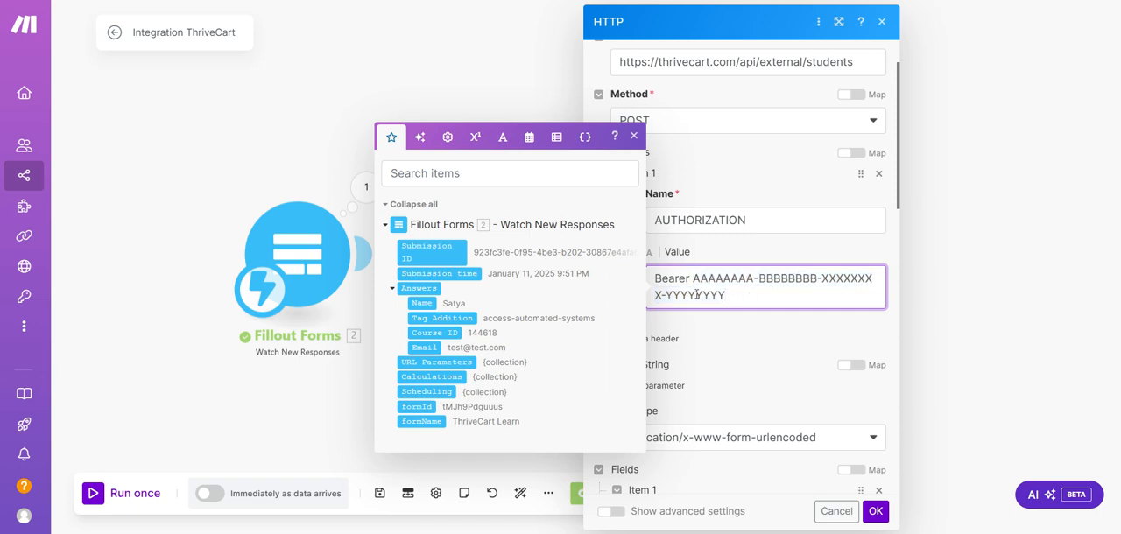
{"action": "left_click", "coordinate": [712, 351]}
Review the request's body type and fields, and show the Fillout answers available for mapping the email value
{"action": "scroll", "coordinate": [736, 335], "scroll_direction": "down", "scroll_amount": 1}
{"action": "scroll", "coordinate": [689, 375], "scroll_direction": "down", "scroll_amount": 2}
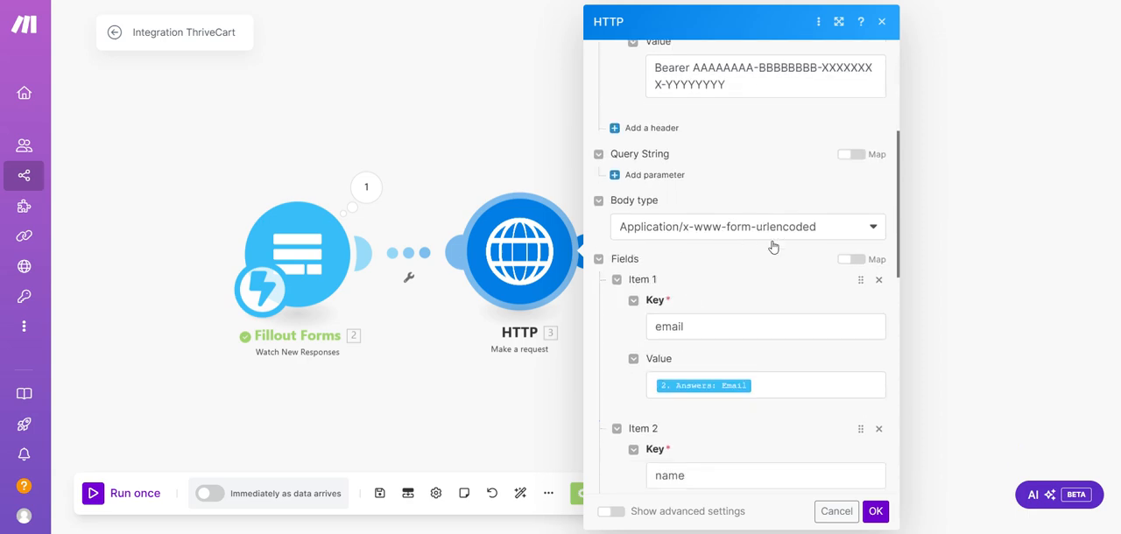
{"action": "scroll", "coordinate": [738, 317], "scroll_direction": "down", "scroll_amount": 2}
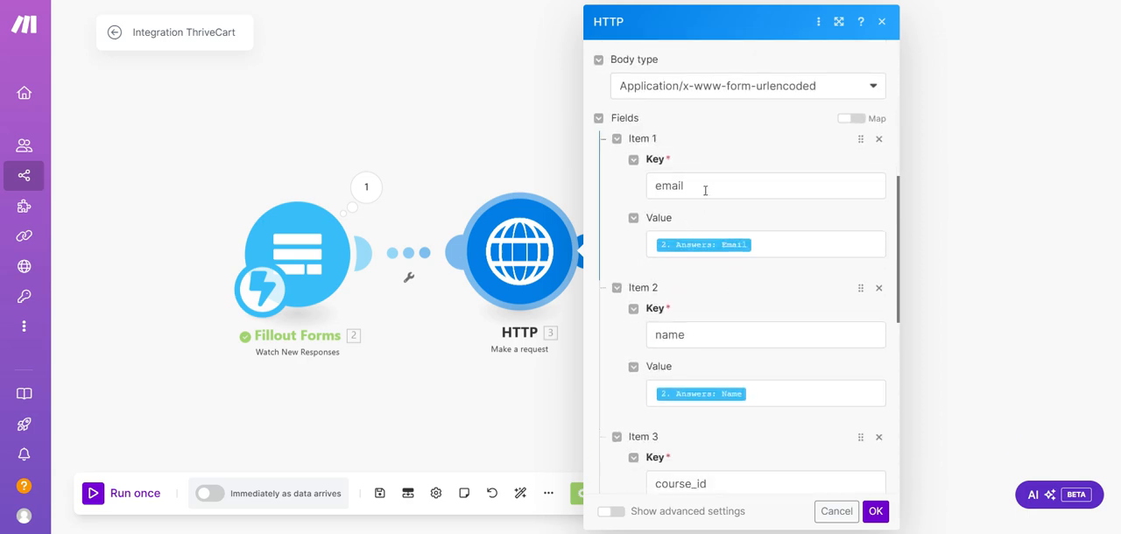
{"action": "left_click", "coordinate": [771, 245]}
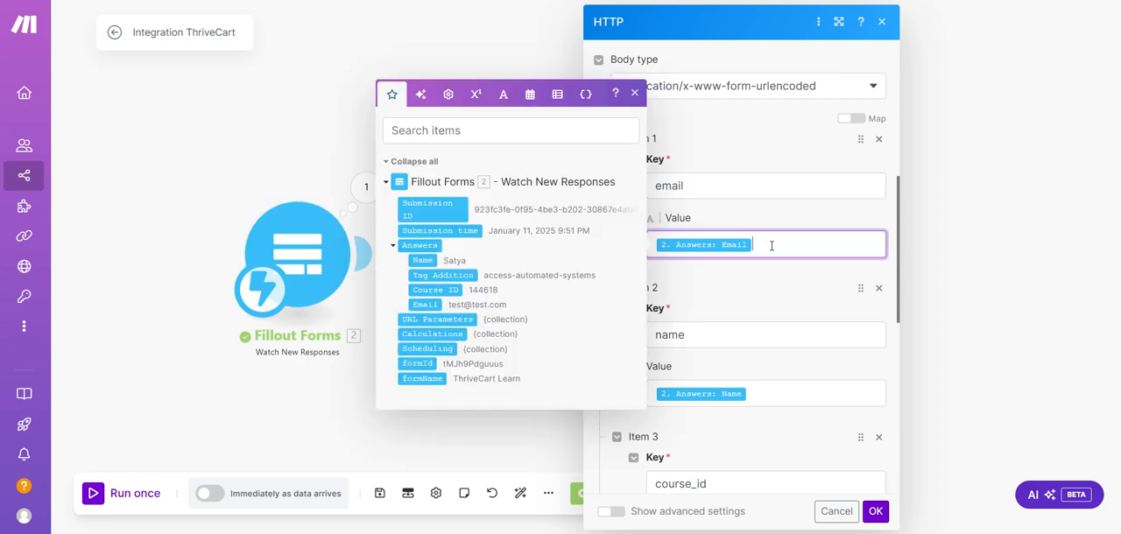
Look over the Fillout Forms module's run options and open the output of its last run
{"action": "left_click", "coordinate": [333, 241]}
{"action": "right_click", "coordinate": [306, 280]}
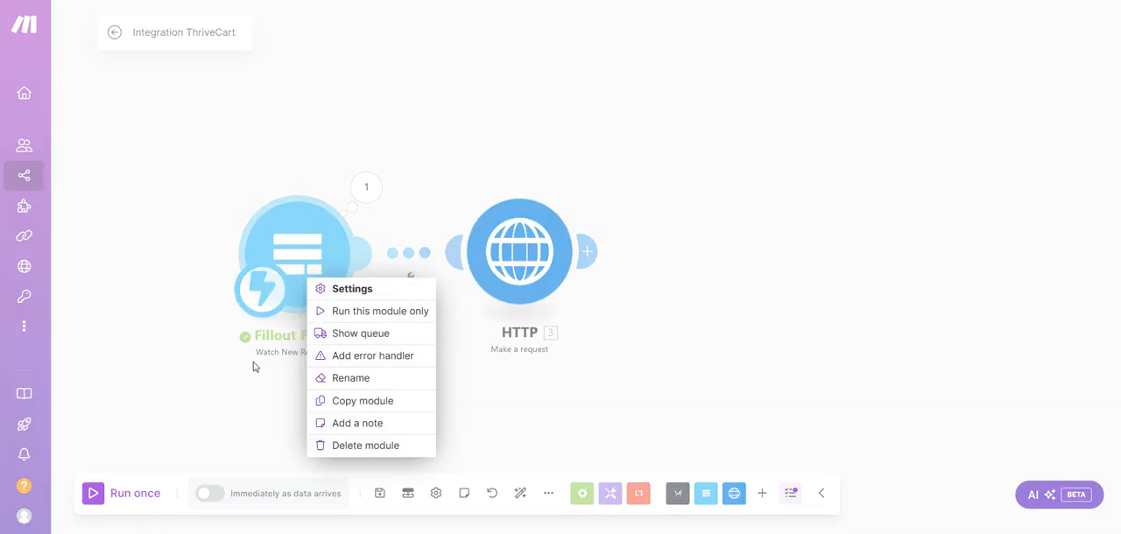
{"action": "left_click", "coordinate": [441, 153]}
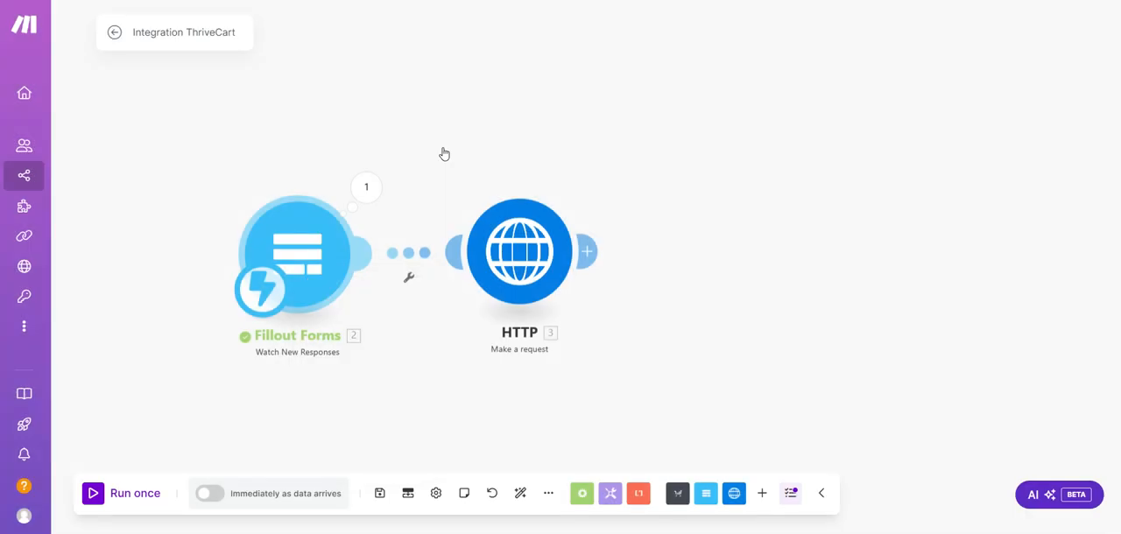
{"action": "right_click", "coordinate": [306, 257]}
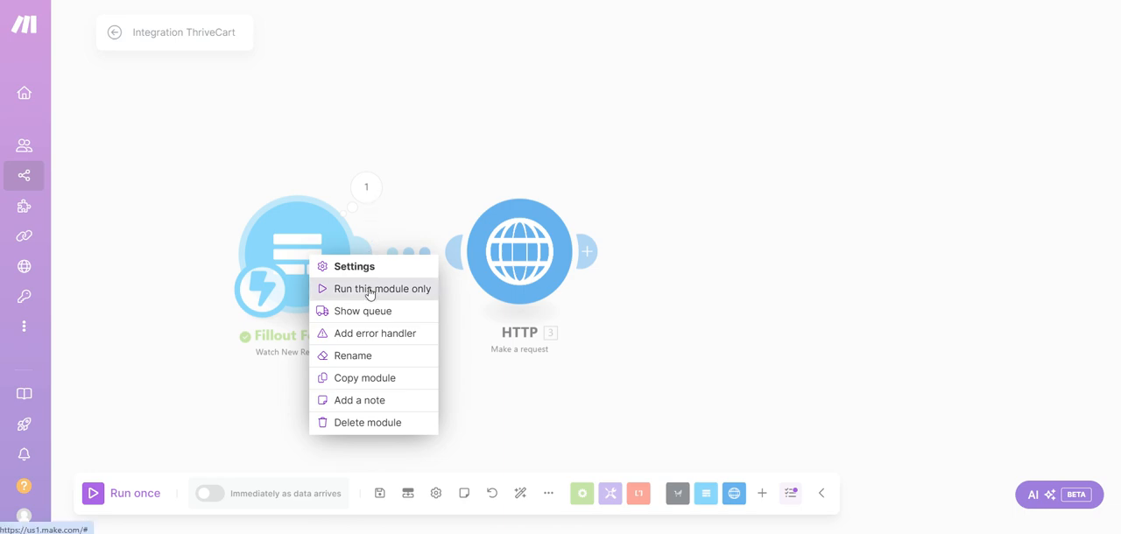
{"action": "left_click", "coordinate": [356, 183]}
{"action": "left_click", "coordinate": [365, 187]}
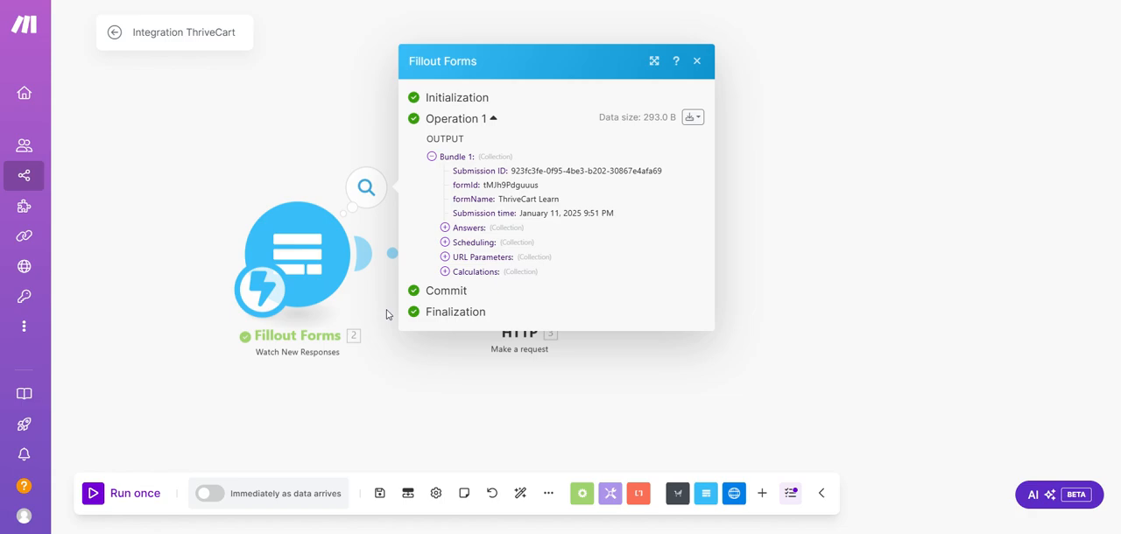
Expand the Answers collection in the Fillout Forms output, and examine how the HTTP request's email value is mapped from it
{"action": "left_click", "coordinate": [467, 229]}
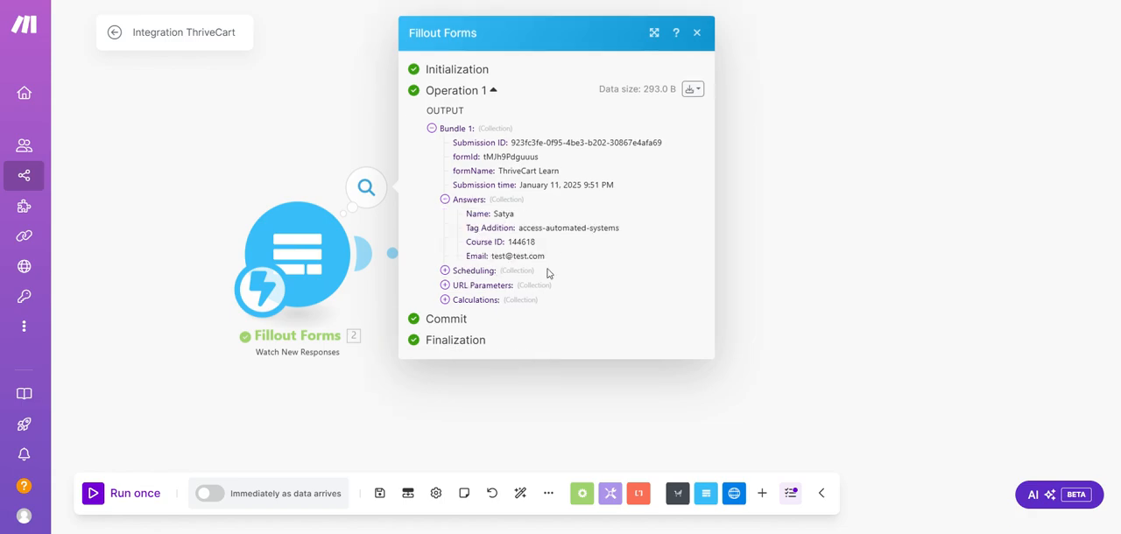
{"action": "left_click", "coordinate": [409, 391]}
{"action": "left_click", "coordinate": [521, 274]}
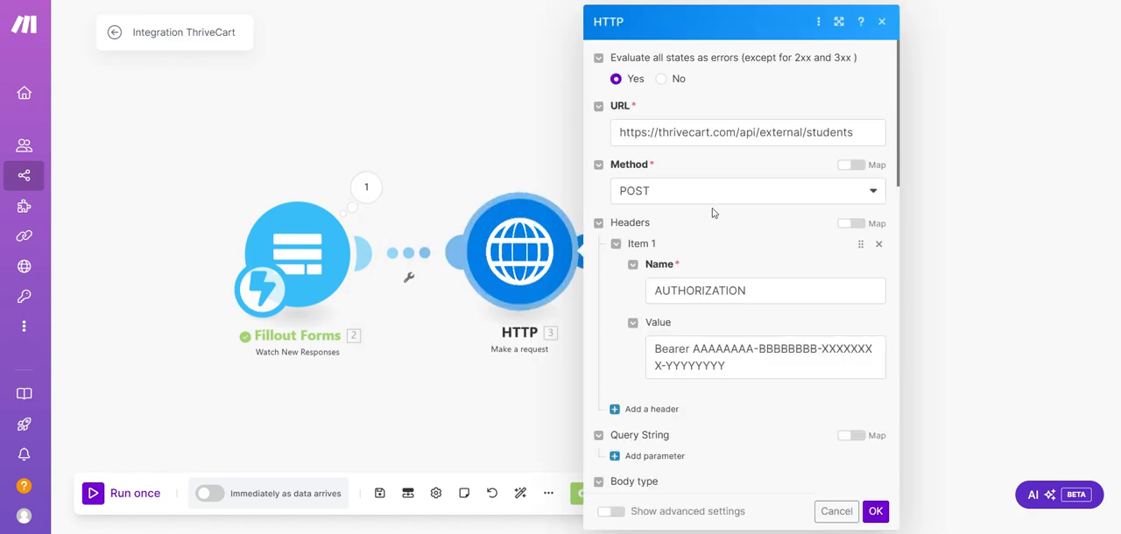
{"action": "scroll", "coordinate": [720, 221], "scroll_direction": "down", "scroll_amount": 8}
{"action": "scroll", "coordinate": [746, 218], "scroll_direction": "up", "scroll_amount": 2}
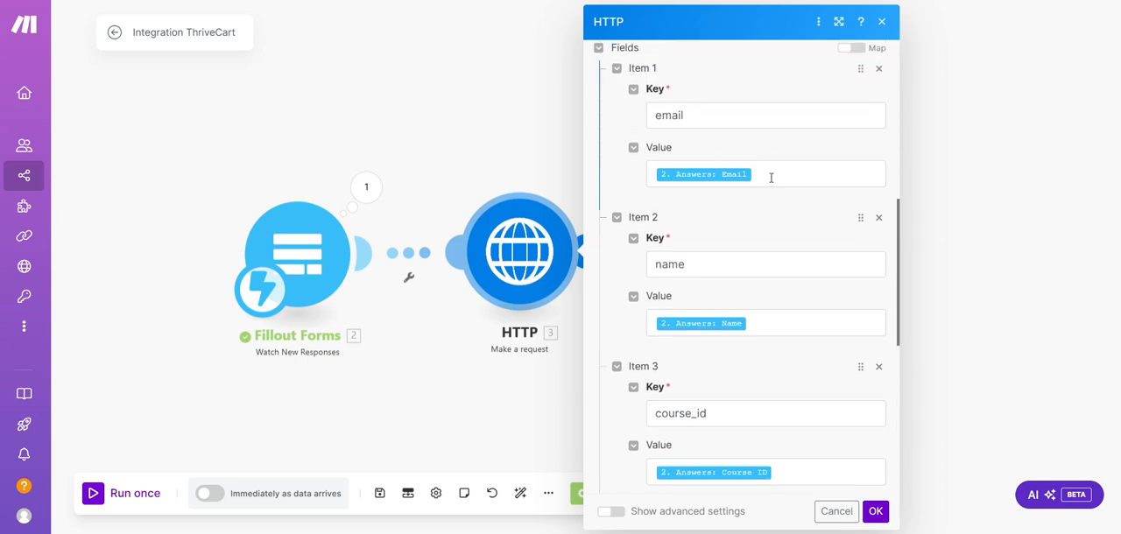
{"action": "left_click", "coordinate": [780, 172]}
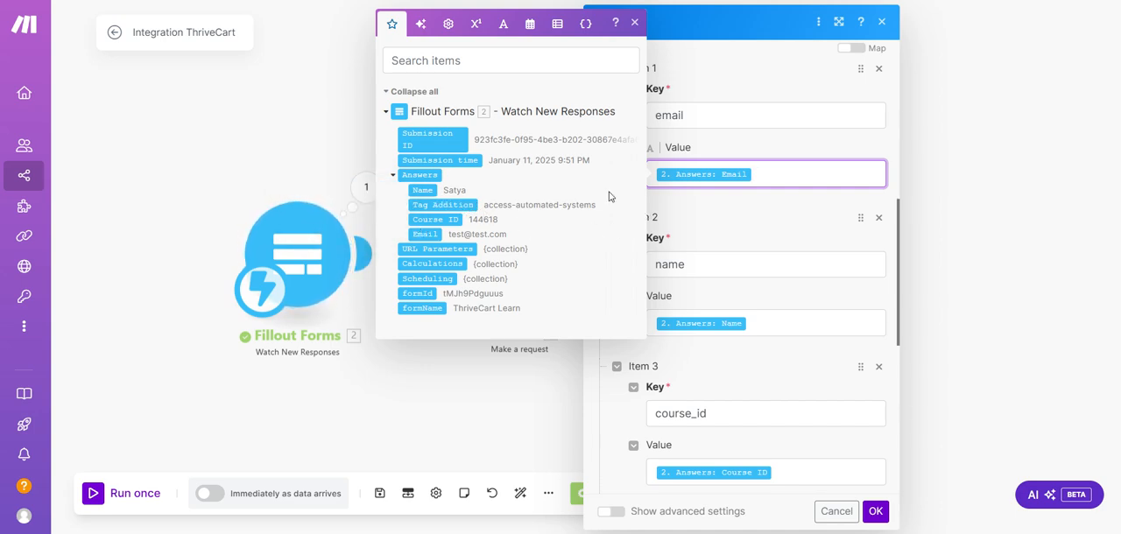
{"action": "left_click", "coordinate": [757, 199]}
{"action": "left_click", "coordinate": [760, 173]}
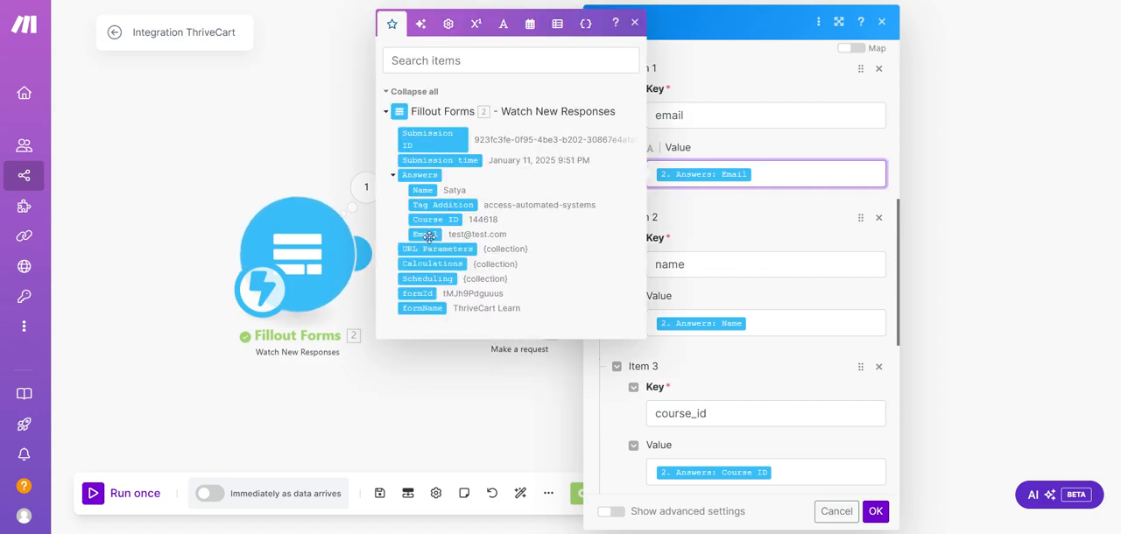
Examine the Fillout answers mapped to the values of the name and course_id fields
{"action": "left_click", "coordinate": [764, 327]}
{"action": "scroll", "coordinate": [771, 350], "scroll_direction": "down", "scroll_amount": 3}
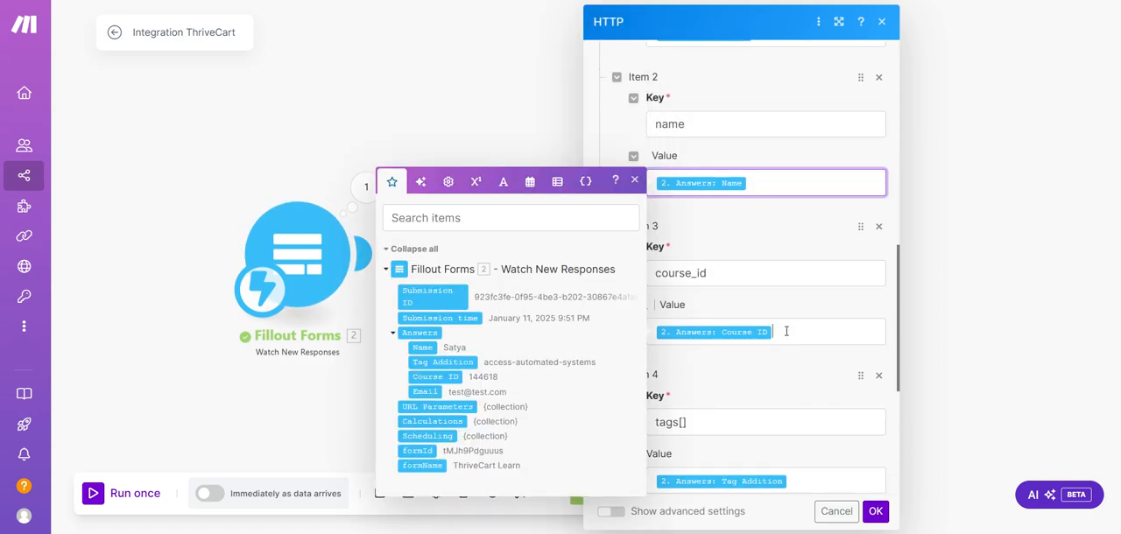
{"action": "left_click", "coordinate": [782, 332]}
{"action": "scroll", "coordinate": [789, 412], "scroll_direction": "down", "scroll_amount": 5}
{"action": "left_click", "coordinate": [795, 313]}
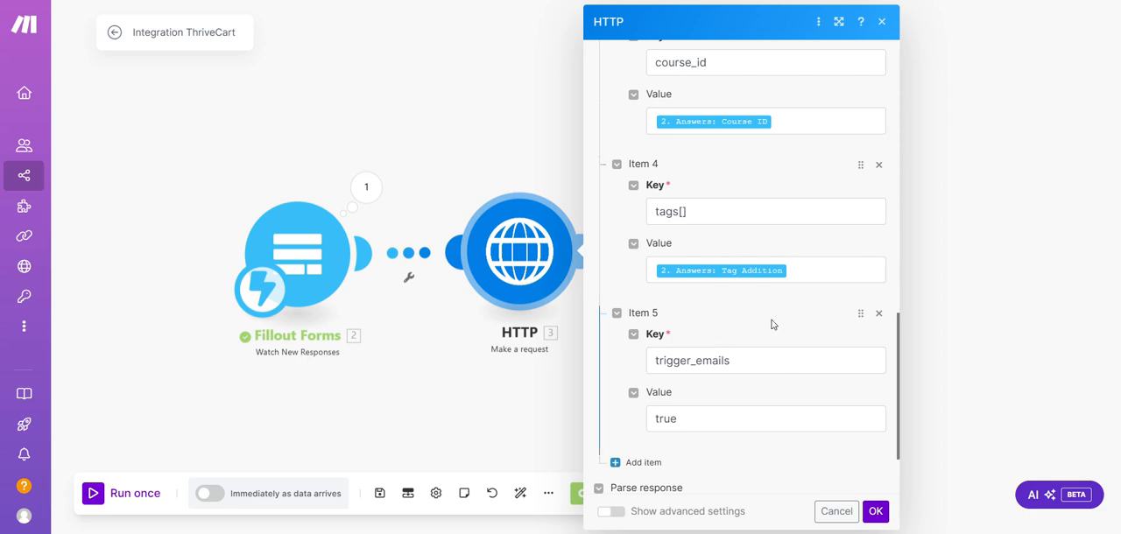
Review the tags[] and trigger_emails fields and the Parse response option, and close the HTTP module's settings
{"action": "scroll", "coordinate": [714, 316], "scroll_direction": "up", "scroll_amount": 1}
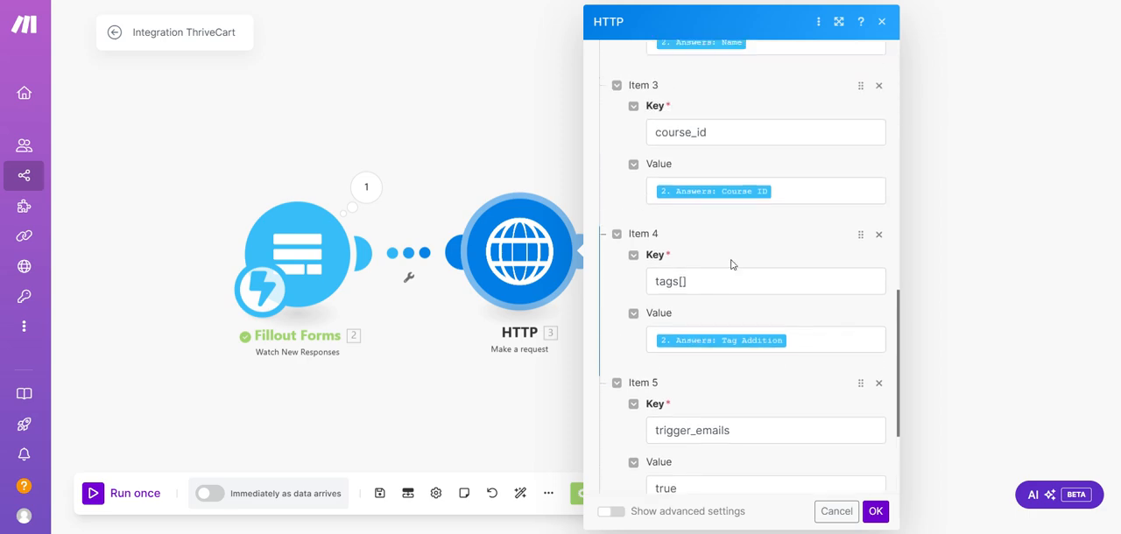
{"action": "scroll", "coordinate": [787, 374], "scroll_direction": "down", "scroll_amount": 2}
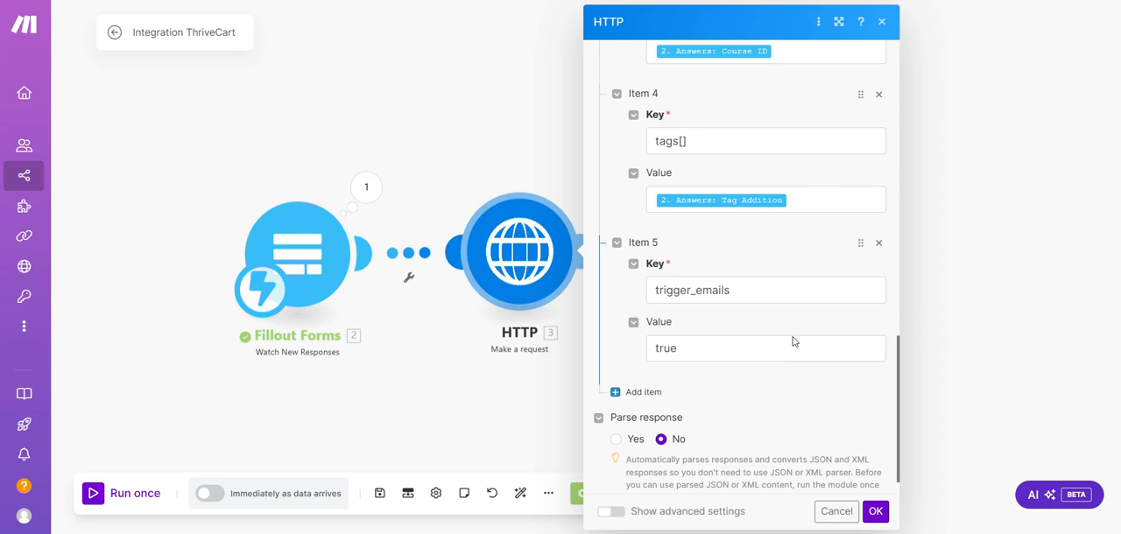
{"action": "scroll", "coordinate": [791, 342], "scroll_direction": "up", "scroll_amount": 1}
{"action": "scroll", "coordinate": [815, 394], "scroll_direction": "down", "scroll_amount": 2}
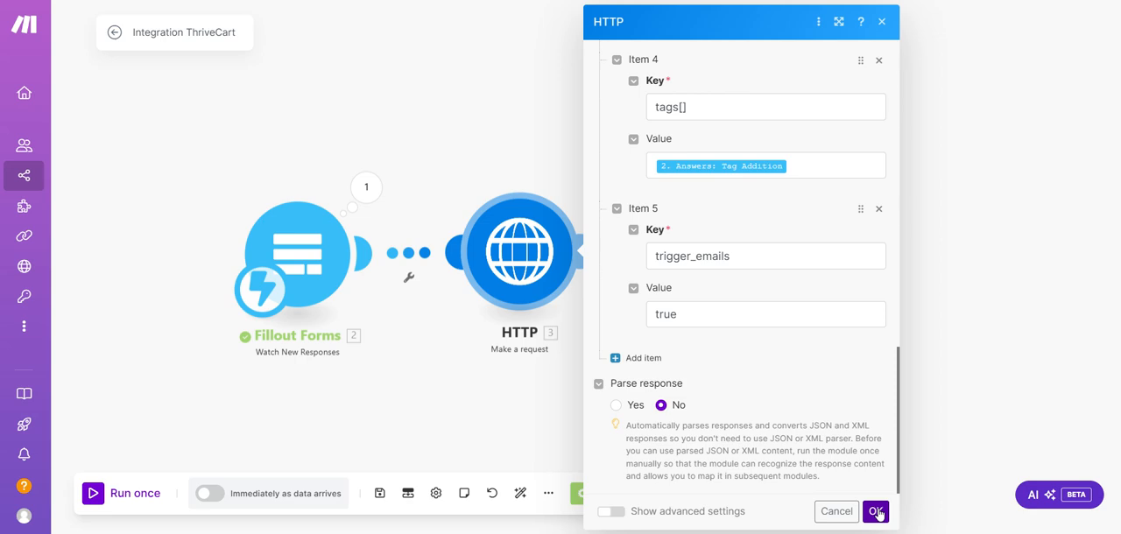
{"action": "scroll", "coordinate": [820, 377], "scroll_direction": "up", "scroll_amount": 1}
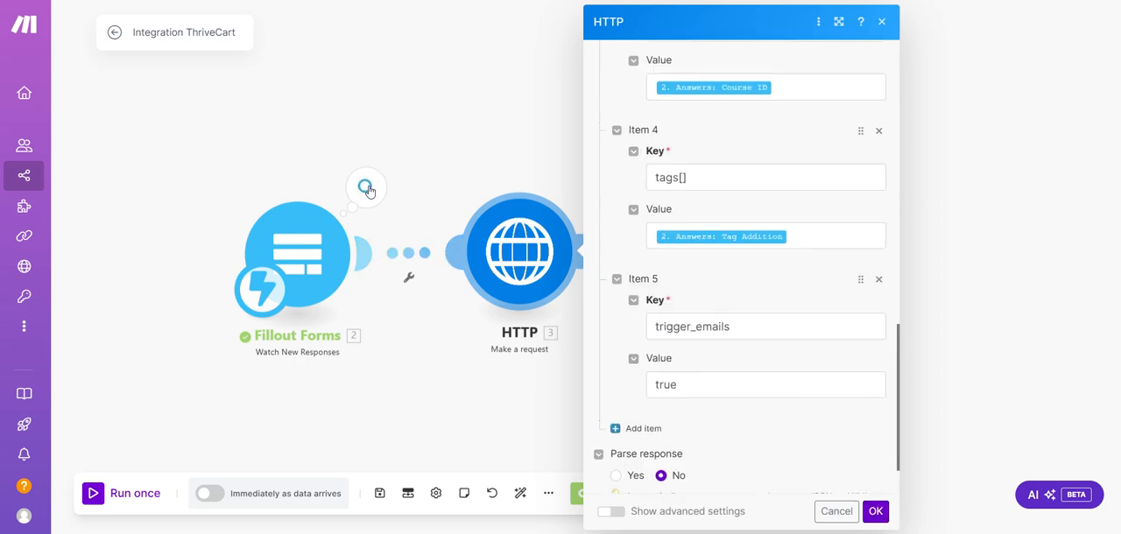
{"action": "left_click", "coordinate": [886, 519]}
Search the apps for http, add a spare Make a request module to the scenario, and delete it
{"action": "left_click", "coordinate": [519, 276]}
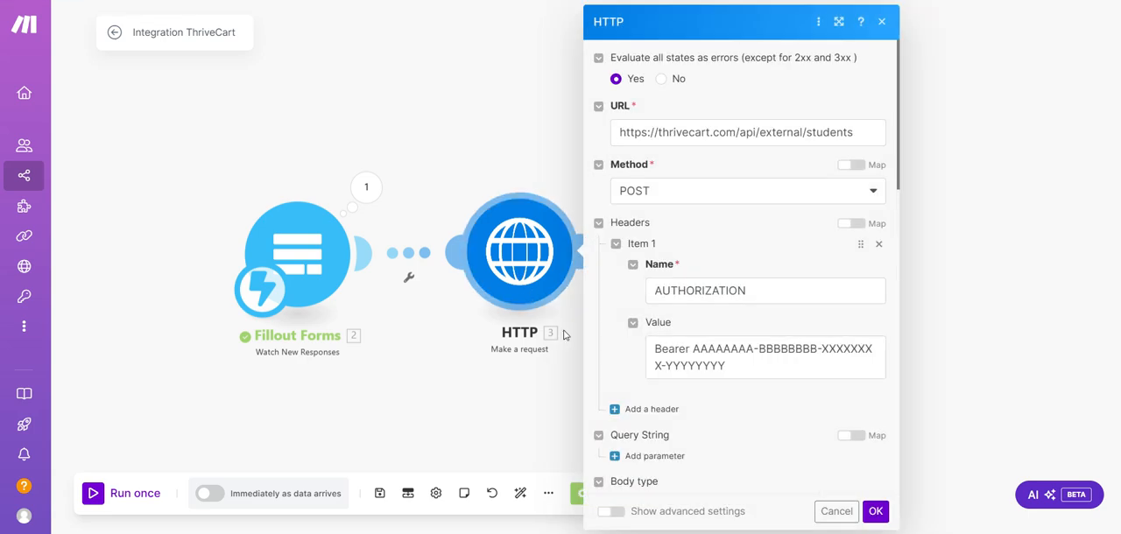
{"action": "left_click", "coordinate": [533, 383]}
{"action": "left_click", "coordinate": [764, 495]}
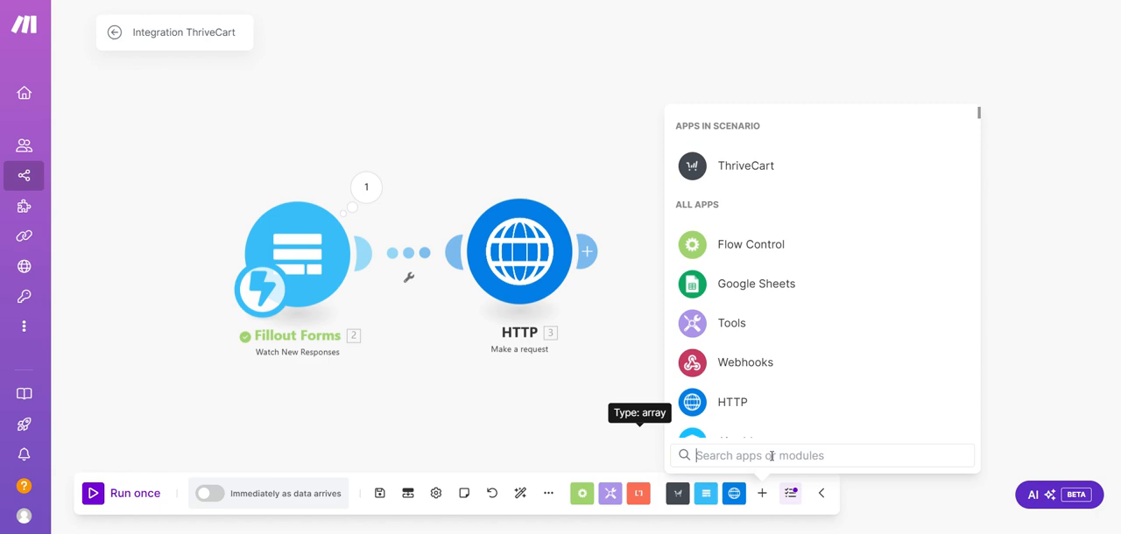
{"action": "type", "text": "http"}
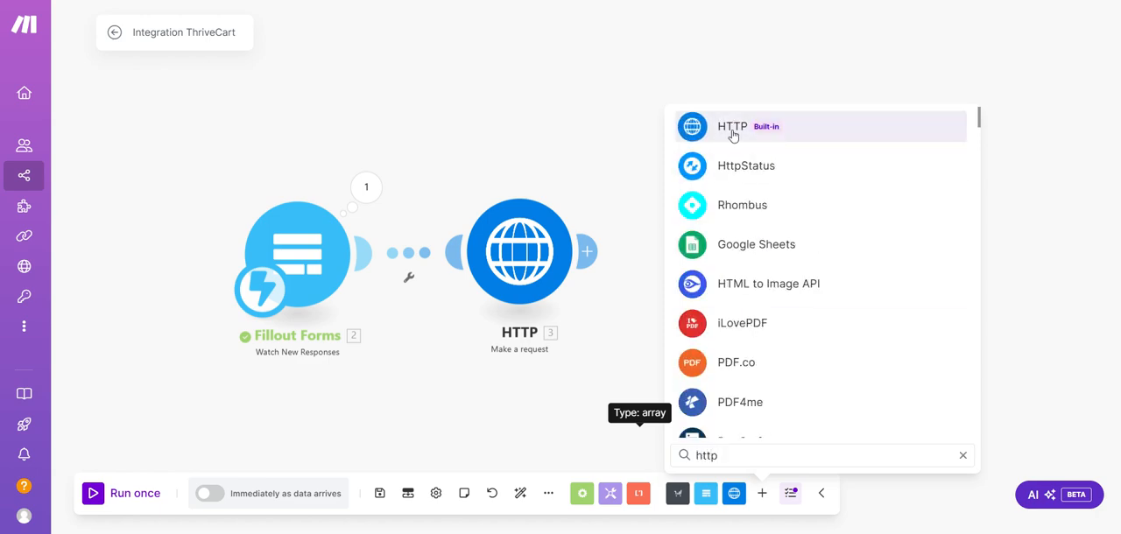
{"action": "left_click", "coordinate": [732, 128]}
{"action": "scroll", "coordinate": [745, 272], "scroll_direction": "down", "scroll_amount": 3}
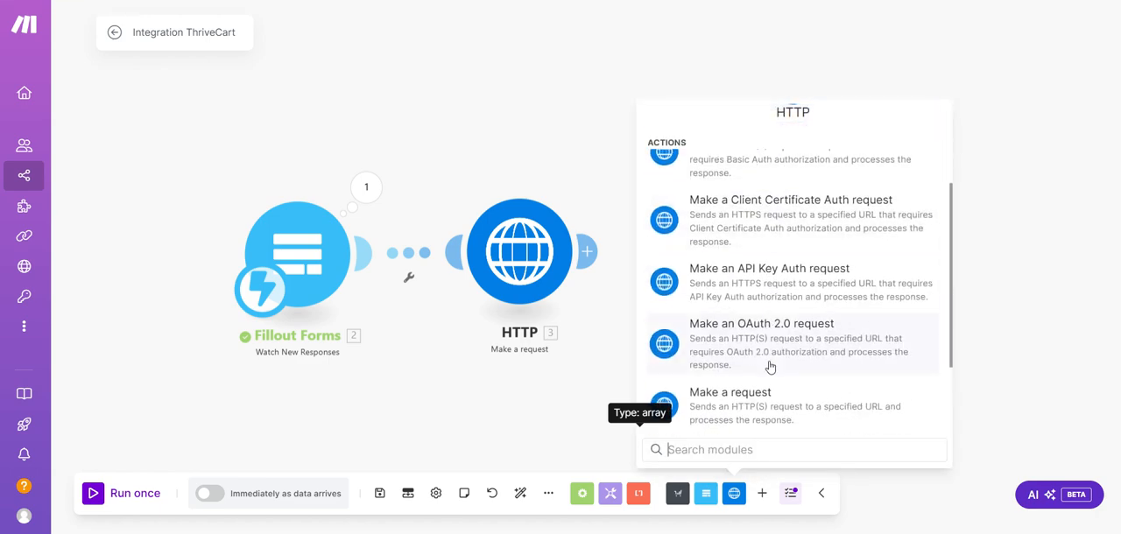
{"action": "scroll", "coordinate": [770, 367], "scroll_direction": "down", "scroll_amount": 1}
{"action": "left_click", "coordinate": [761, 340]}
{"action": "right_click", "coordinate": [760, 334]}
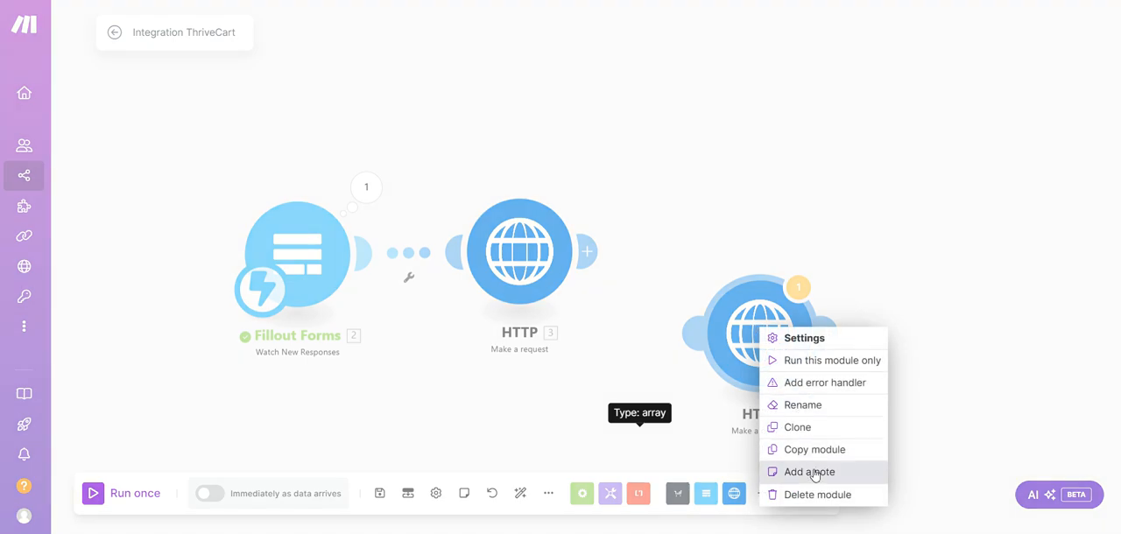
{"action": "left_click", "coordinate": [818, 495]}
Review the original HTTP module's settings from the request URL through the headers, body type, fields and Parse response option
{"action": "left_click", "coordinate": [520, 252]}
{"action": "scroll", "coordinate": [747, 266], "scroll_direction": "down", "scroll_amount": 3}
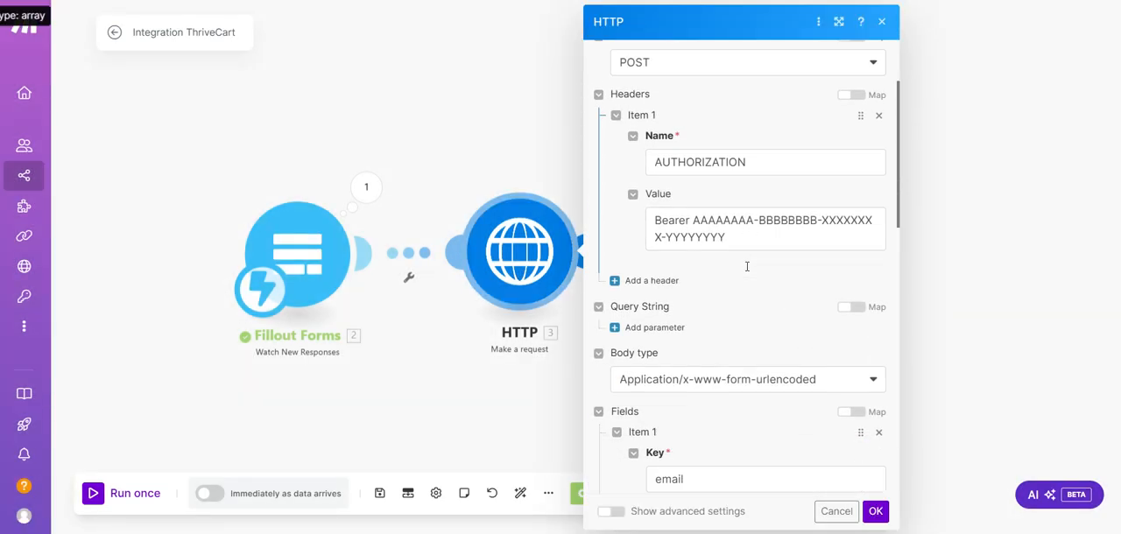
{"action": "scroll", "coordinate": [747, 264], "scroll_direction": "down", "scroll_amount": 4}
{"action": "scroll", "coordinate": [747, 268], "scroll_direction": "up", "scroll_amount": 6}
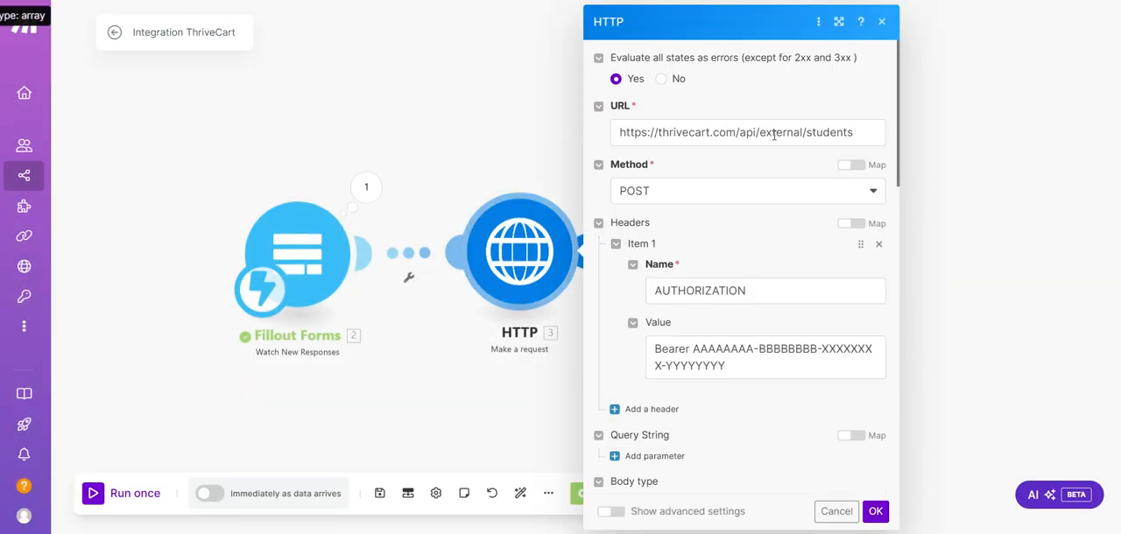
{"action": "scroll", "coordinate": [776, 267], "scroll_direction": "down", "scroll_amount": 6}
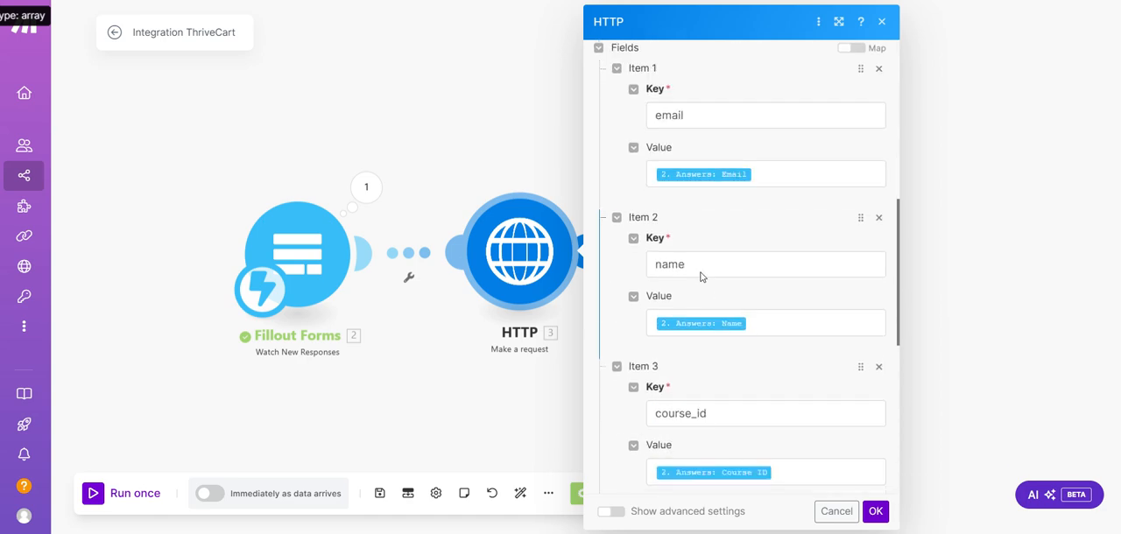
{"action": "scroll", "coordinate": [747, 228], "scroll_direction": "down", "scroll_amount": 5}
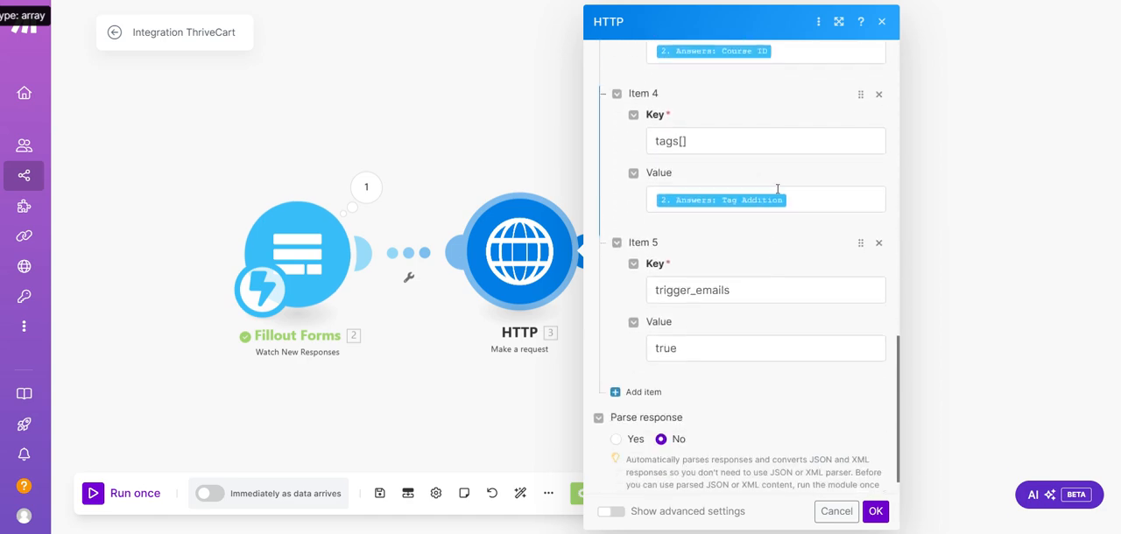
{"action": "scroll", "coordinate": [762, 237], "scroll_direction": "down", "scroll_amount": 1}
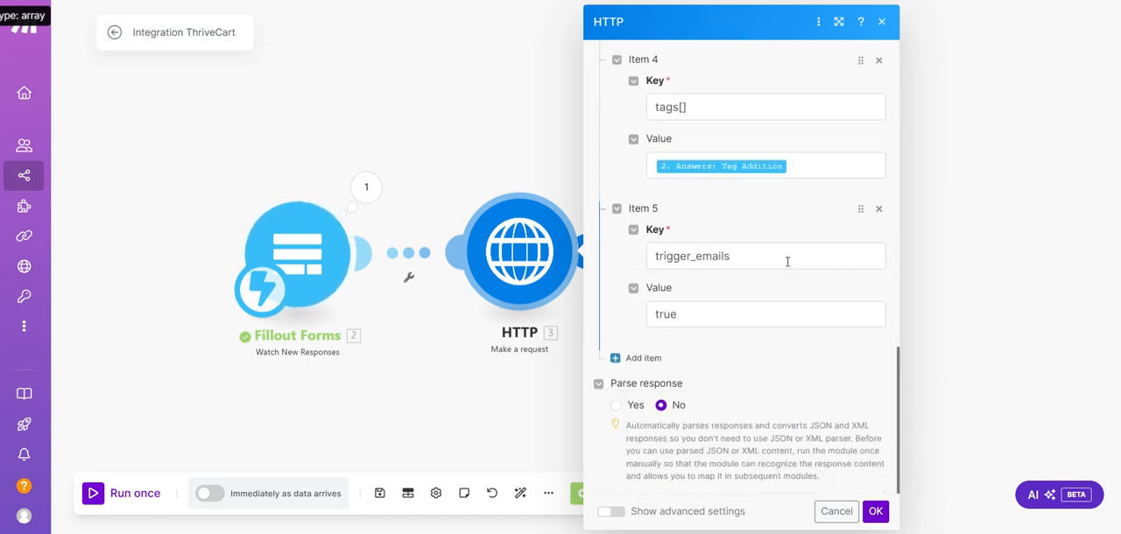
Check the Tag Addition answer mapped to the tags[] value against the available Fillout answers, and close the HTTP settings
{"action": "left_click", "coordinate": [794, 168]}
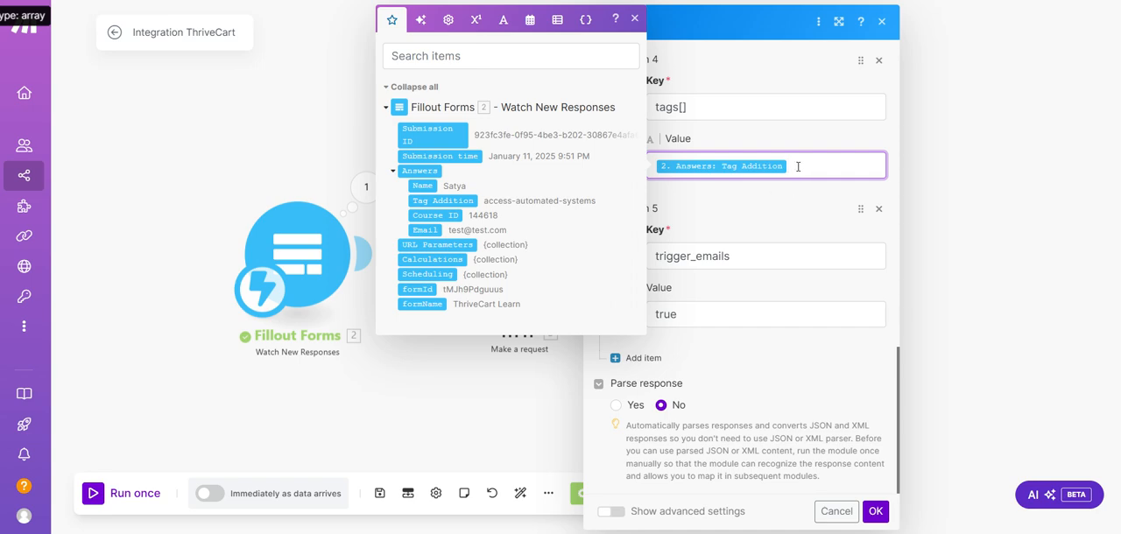
{"action": "scroll", "coordinate": [798, 166], "scroll_direction": "up", "scroll_amount": 1}
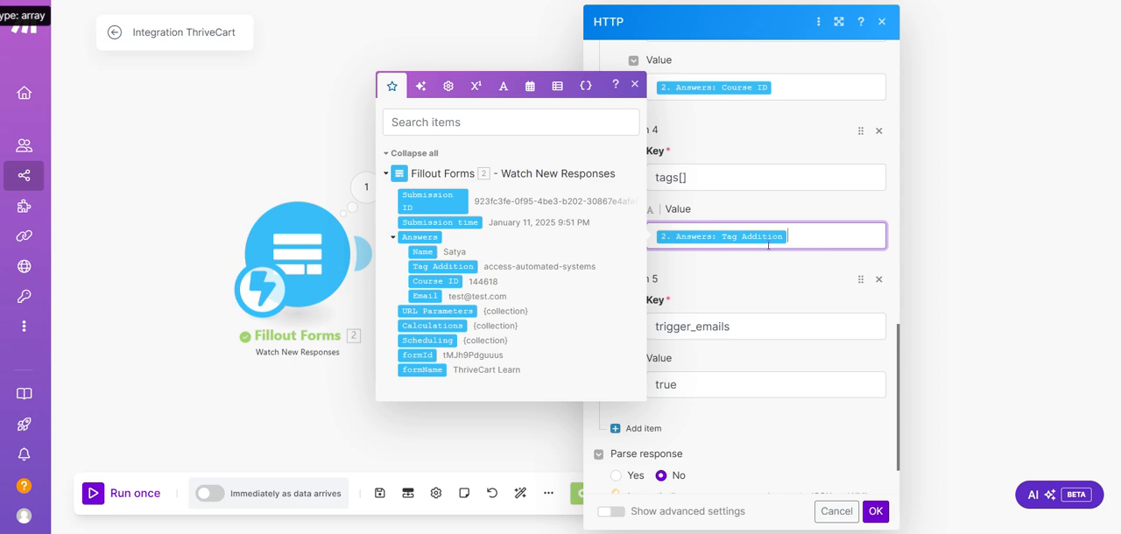
{"action": "left_click", "coordinate": [787, 203]}
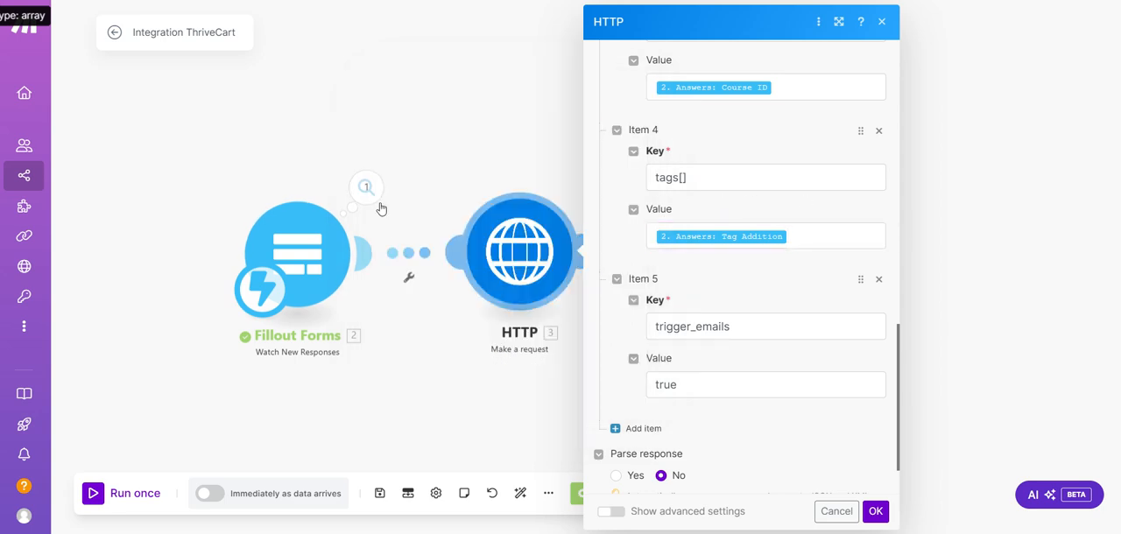
{"action": "left_click", "coordinate": [370, 198]}
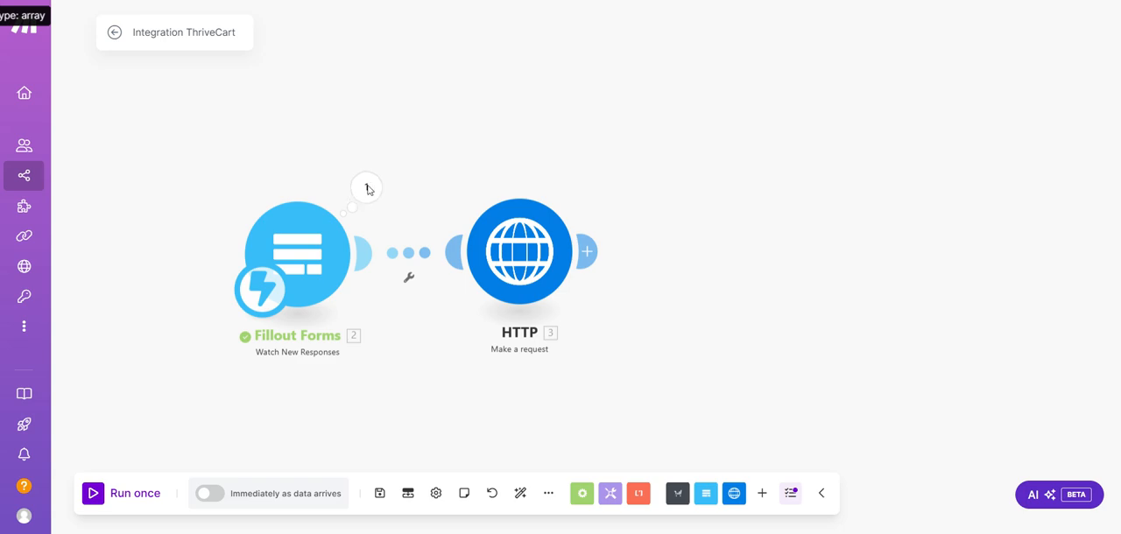
Insert the Fillout Email answer into the email field's value again, remove the duplicate, and confirm the HTTP module's settings
{"action": "left_click", "coordinate": [538, 262]}
{"action": "scroll", "coordinate": [790, 331], "scroll_direction": "down", "scroll_amount": 5}
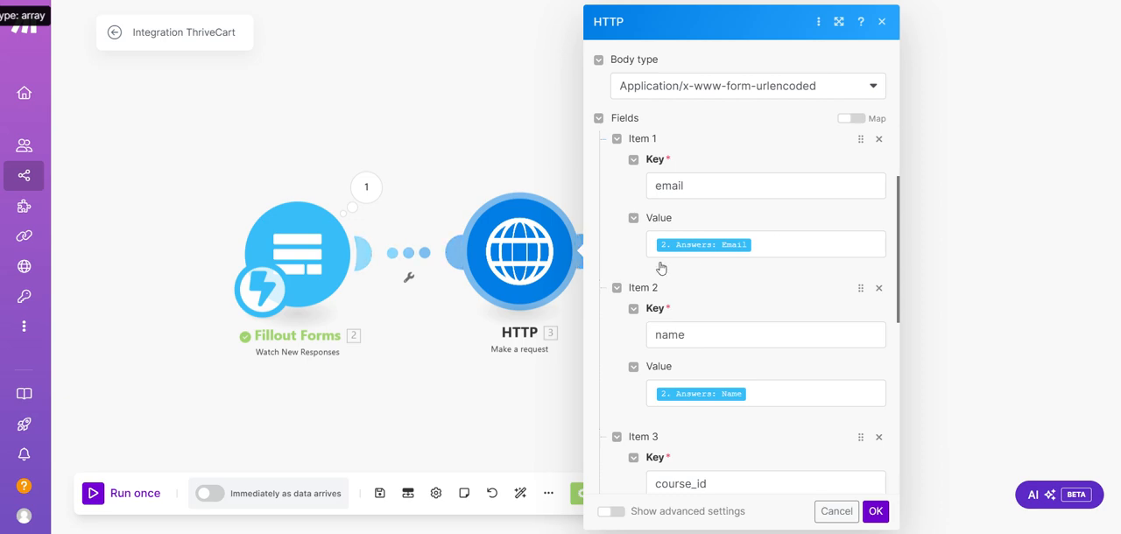
{"action": "left_click", "coordinate": [769, 254]}
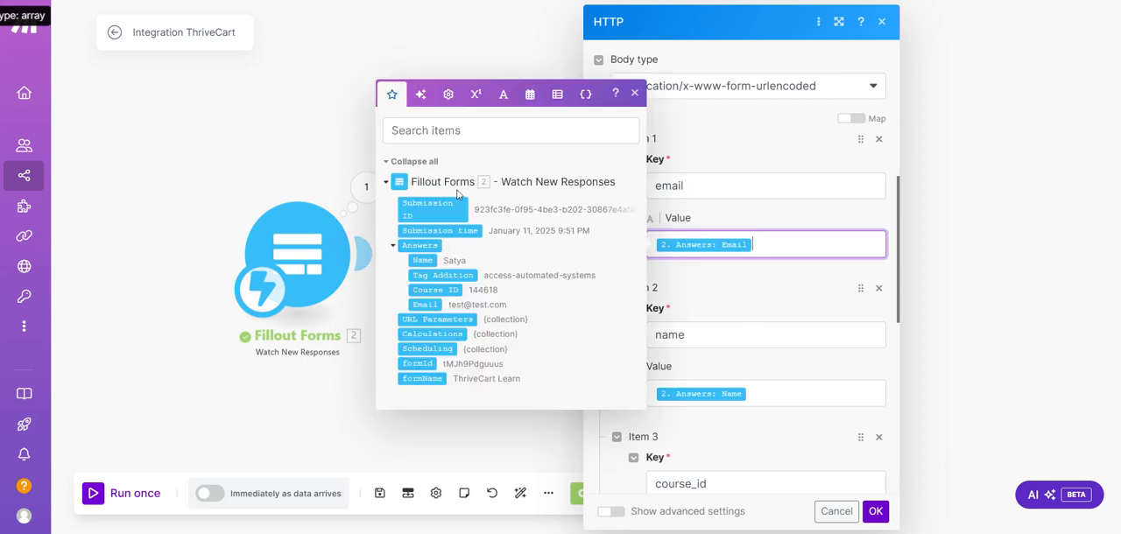
{"action": "left_click", "coordinate": [434, 305]}
{"action": "key", "text": "BackSpace"}
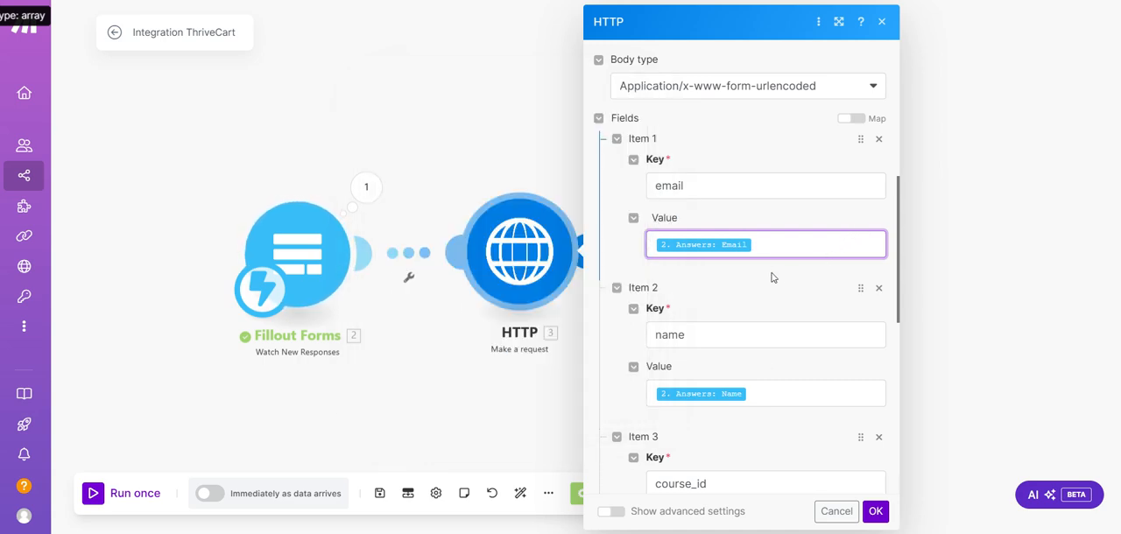
{"action": "left_click", "coordinate": [876, 511]}
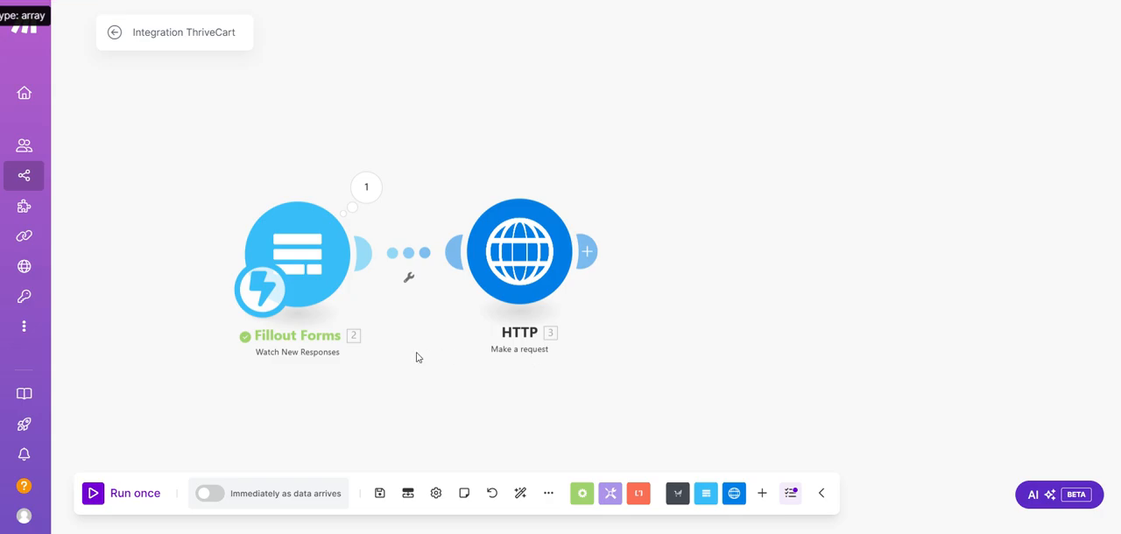
Switch to the ThriveCart courses page, reload it to check the Automated Systems course's student count, and return to Make
{"action": "left_click", "coordinate": [385, 2]}
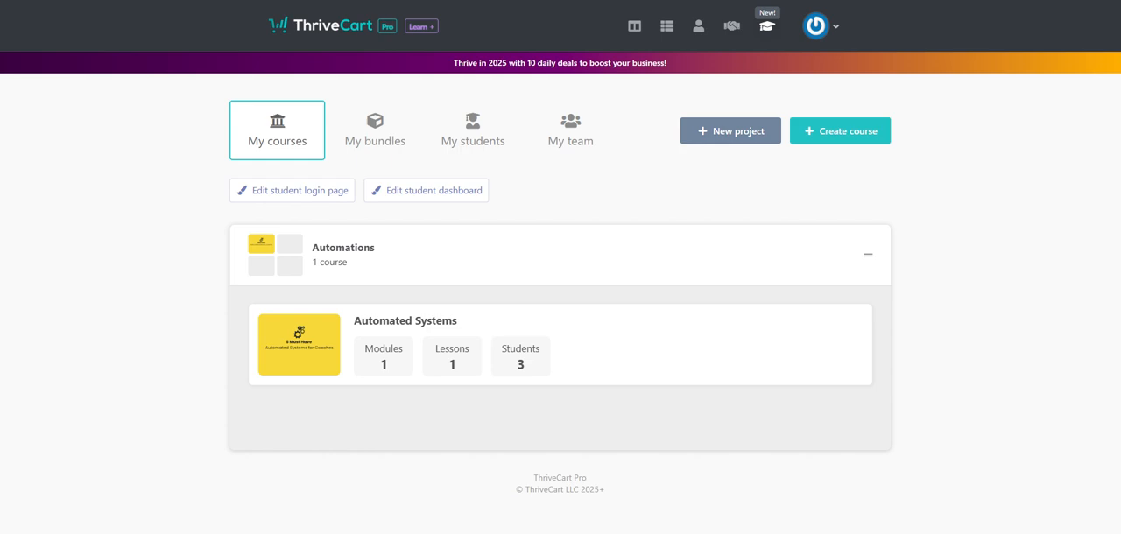
{"action": "key", "text": "F5"}
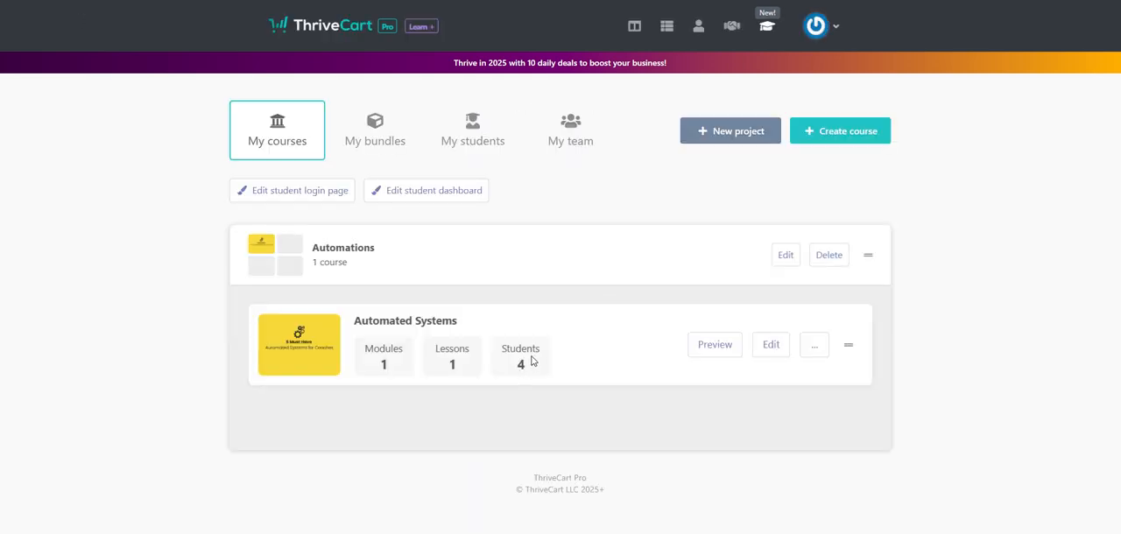
{"action": "key", "text": "ctrl+Tab"}
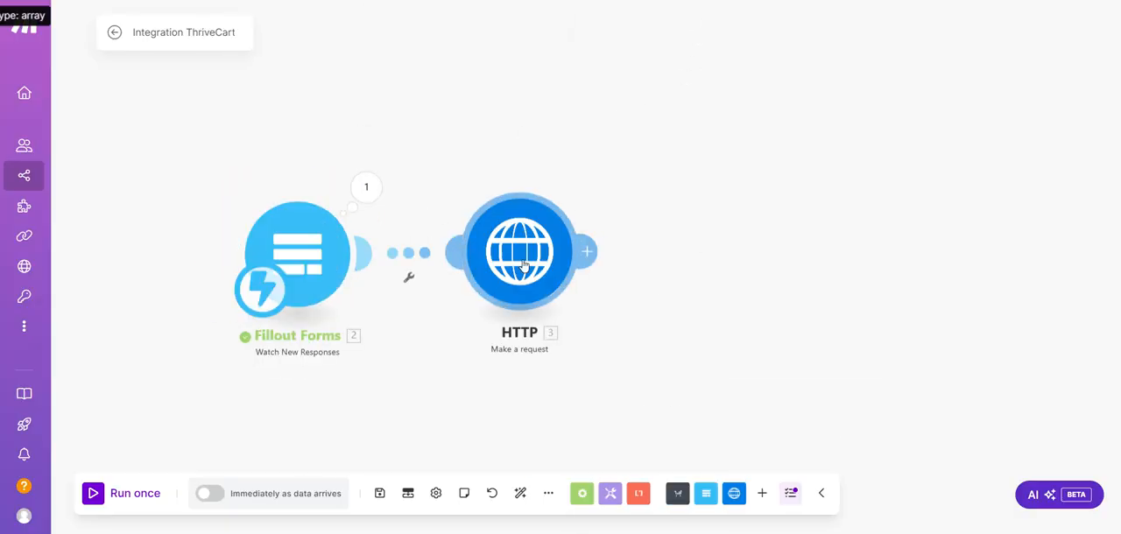
Reopen the HTTP module for a final check of its body fields from email to trigger_emails, and confirm the settings
{"action": "left_click", "coordinate": [520, 254]}
{"action": "scroll", "coordinate": [693, 366], "scroll_direction": "down", "scroll_amount": 5}
{"action": "scroll", "coordinate": [693, 367], "scroll_direction": "down", "scroll_amount": 6}
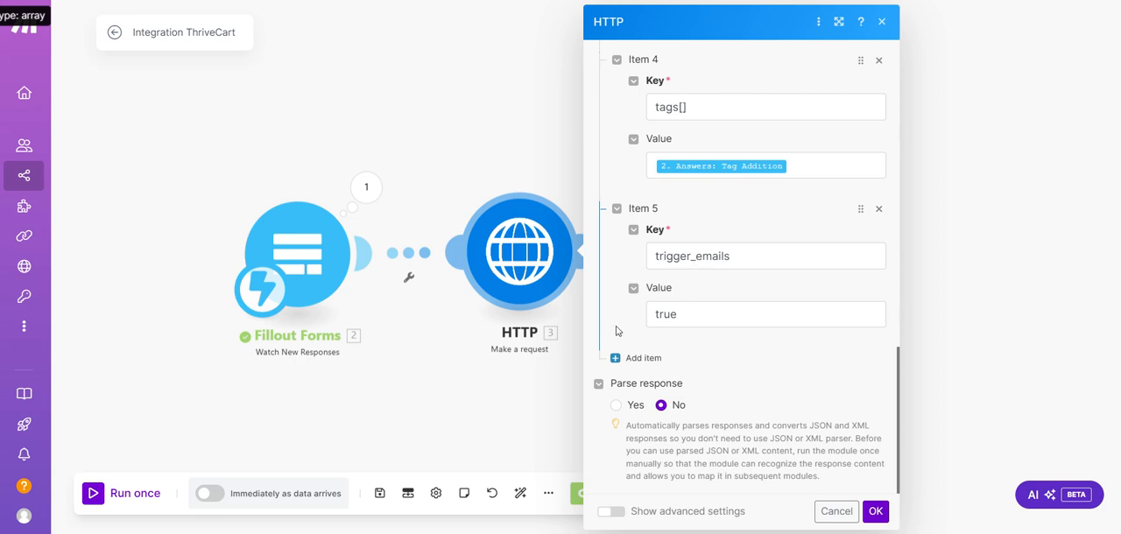
{"action": "scroll", "coordinate": [693, 342], "scroll_direction": "up", "scroll_amount": 8}
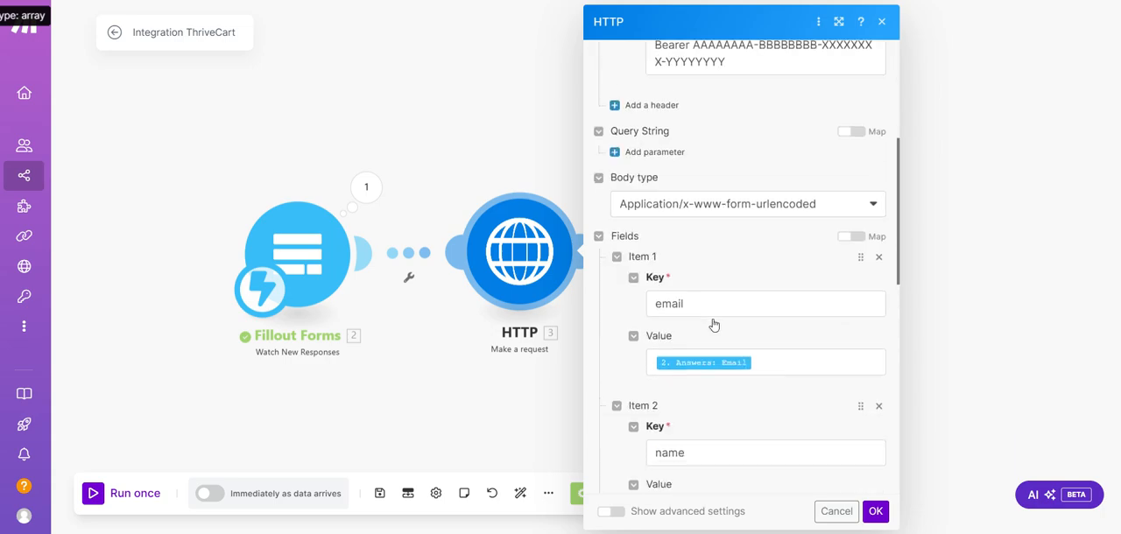
{"action": "scroll", "coordinate": [715, 325], "scroll_direction": "down", "scroll_amount": 7}
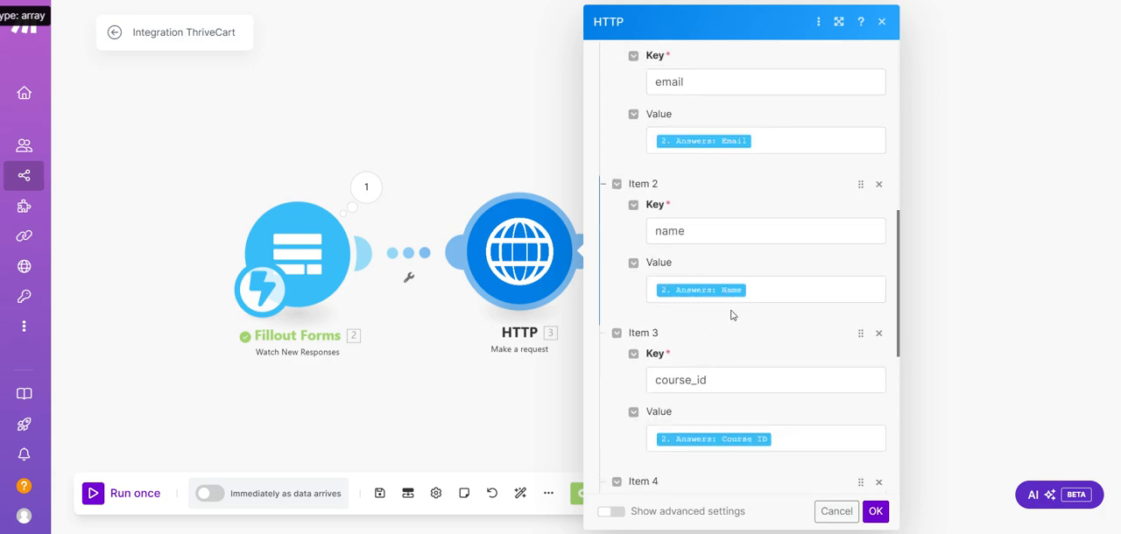
{"action": "left_click", "coordinate": [877, 512]}
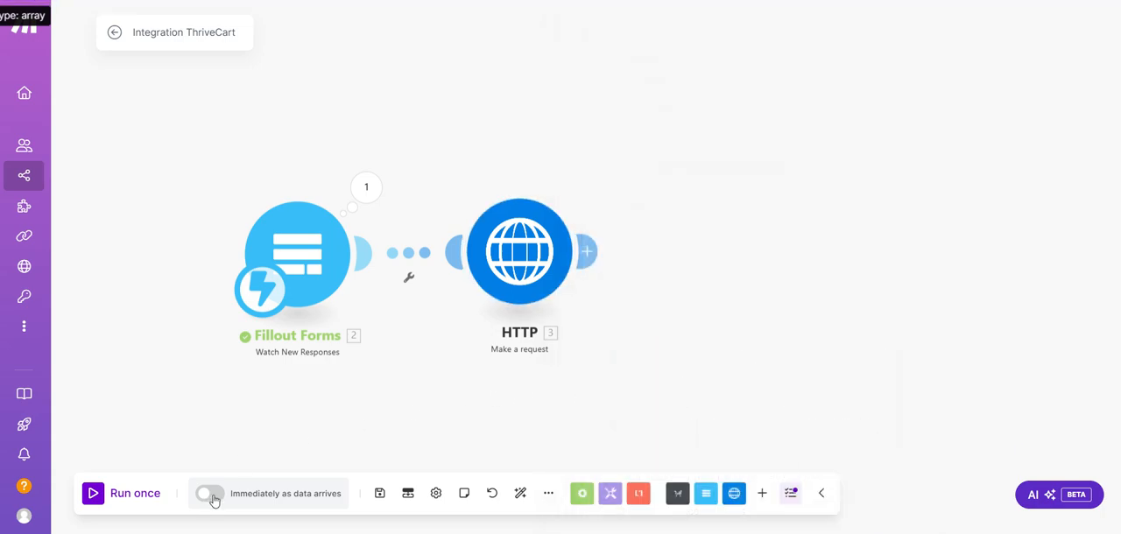